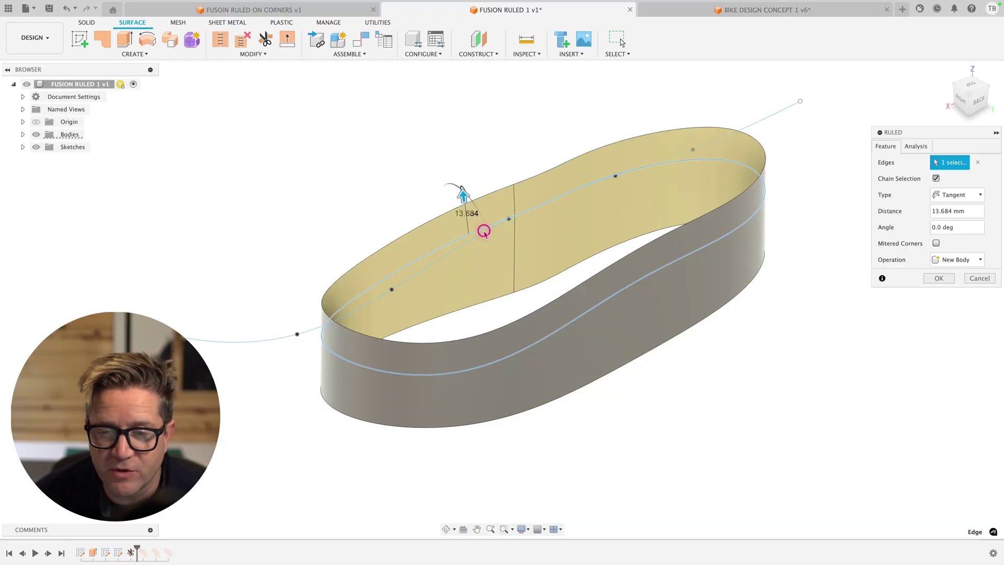
# Build a tangent ruled surface from the curved band's upper edge with a distance of about 27.6 mm.
pyautogui.moveTo(462, 194); pyautogui.dragTo(434, 183)
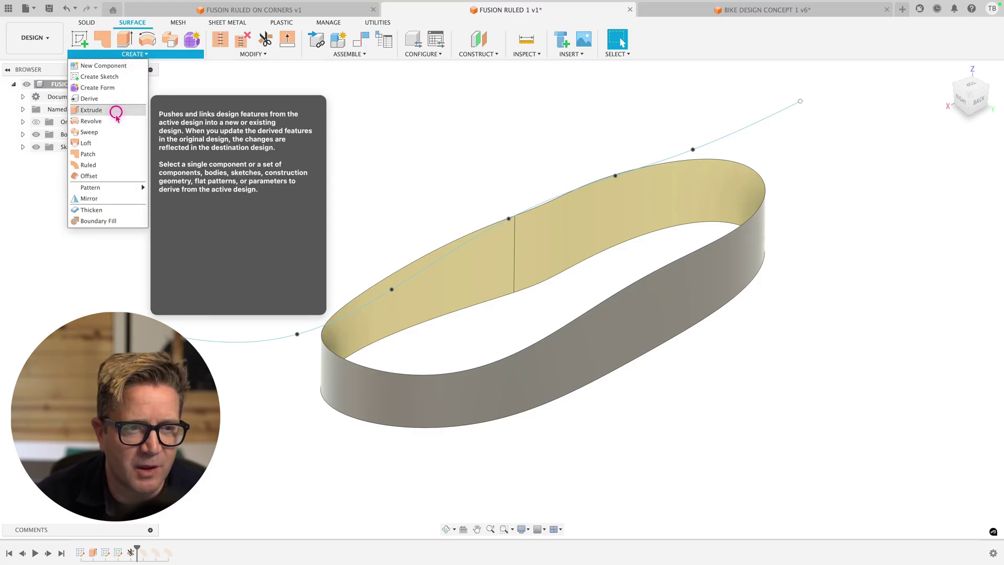
pyautogui.click(111, 166)
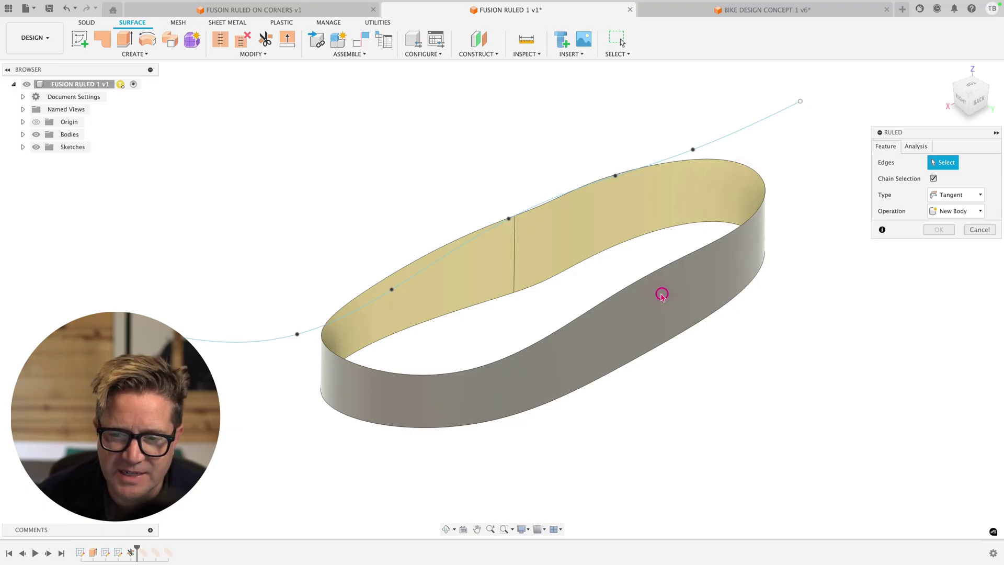
pyautogui.click(646, 281)
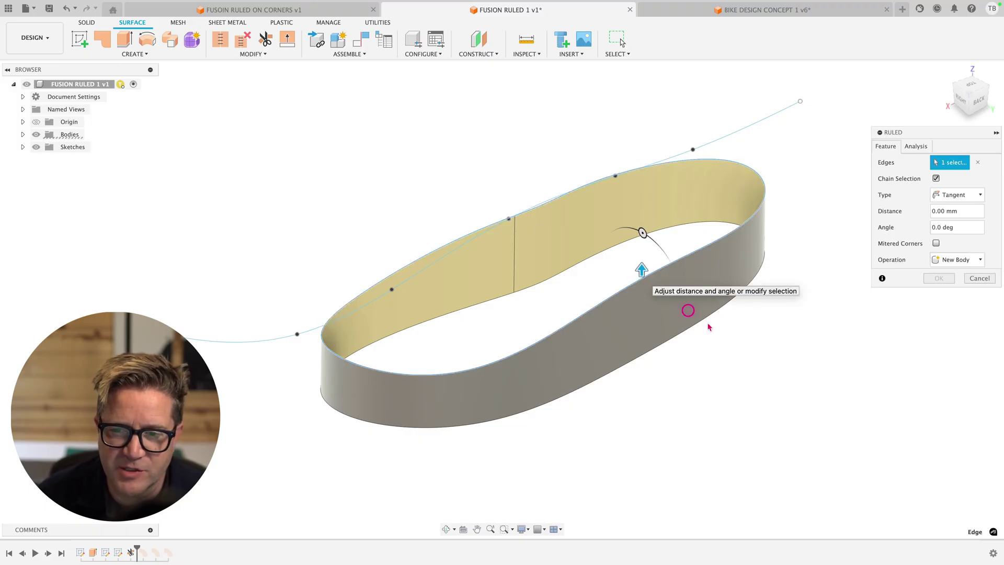
pyautogui.keyDown('shift'); pyautogui.moveTo(739, 377); pyautogui.dragTo(699, 307, button='middle'); pyautogui.keyUp('shift')
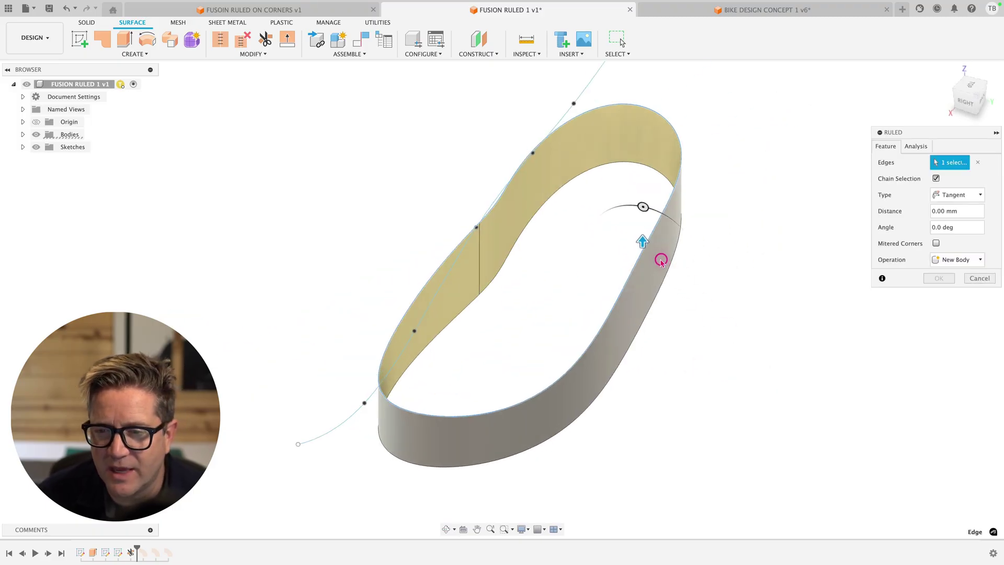
pyautogui.moveTo(642, 237); pyautogui.dragTo(648, 178)
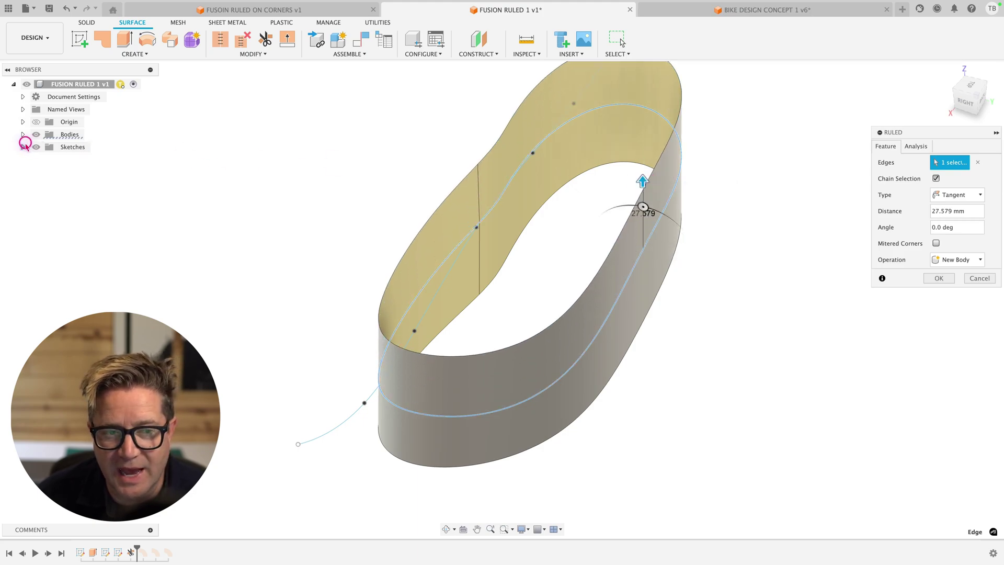
pyautogui.click(23, 134)
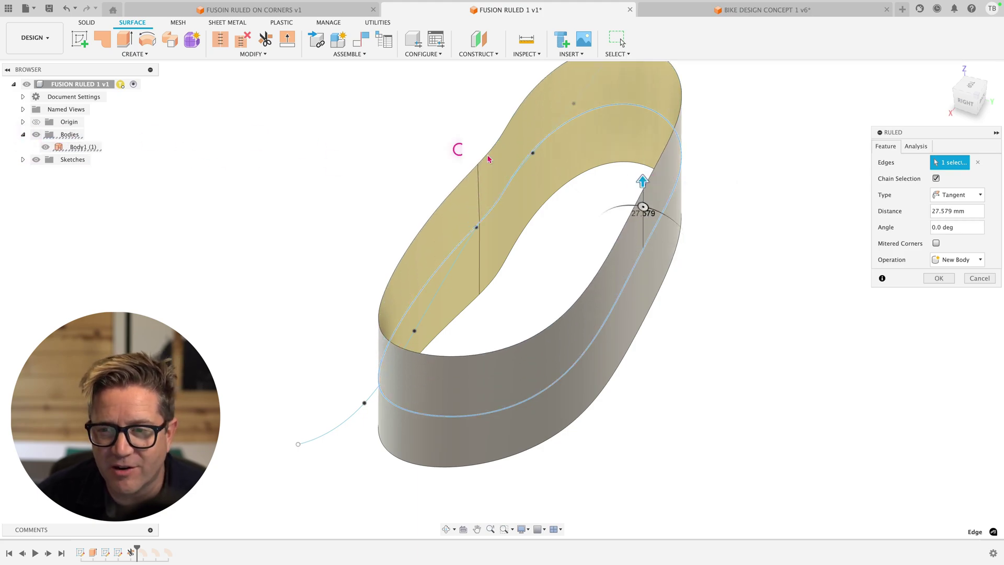
pyautogui.keyDown('shift'); pyautogui.moveTo(728, 282); pyautogui.dragTo(708, 276, button='middle'); pyautogui.keyUp('shift')
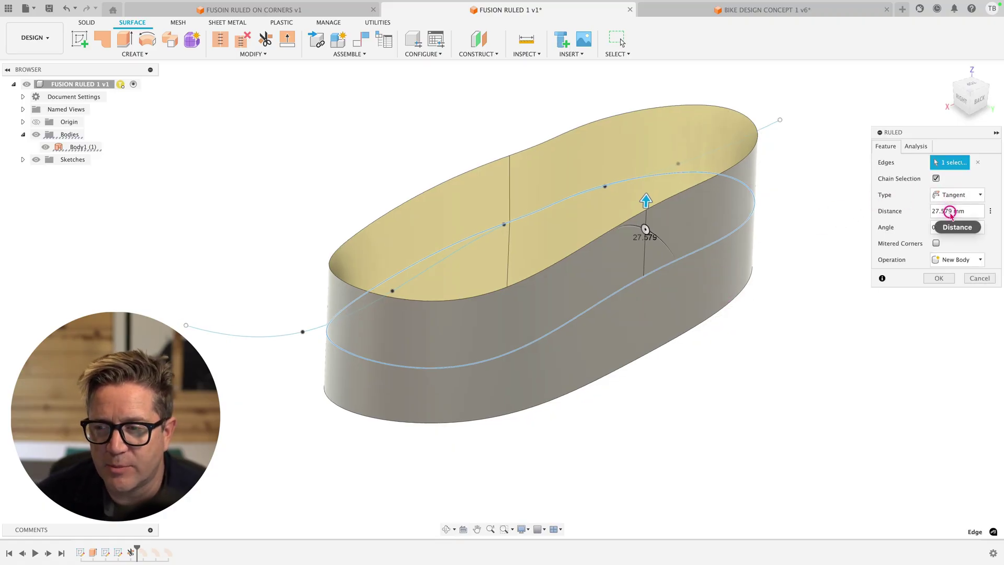
# Change the upper-edge ruled surface's type to Normal.
pyautogui.click(952, 196)
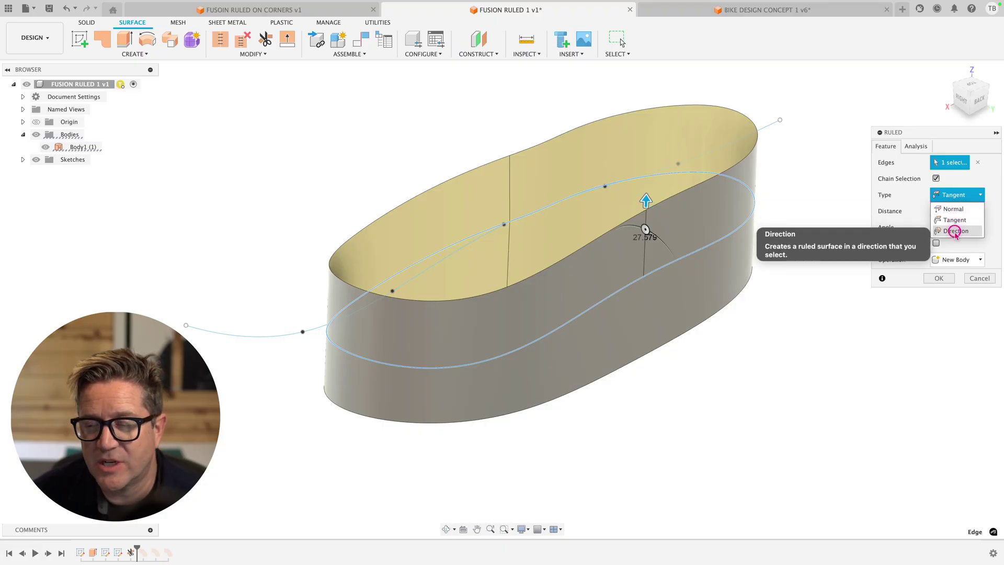
pyautogui.click(953, 221)
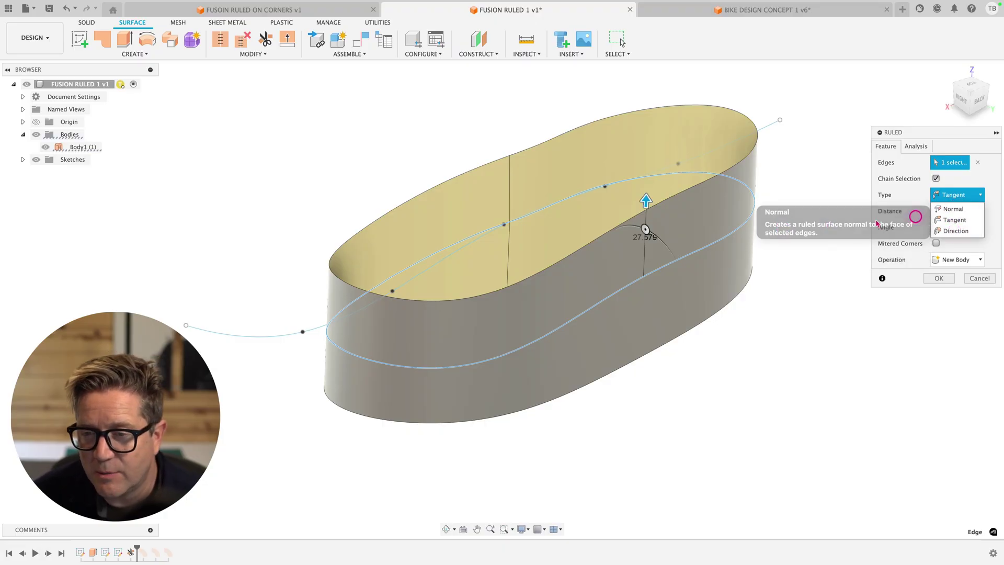
pyautogui.scroll(2, 733, 246)
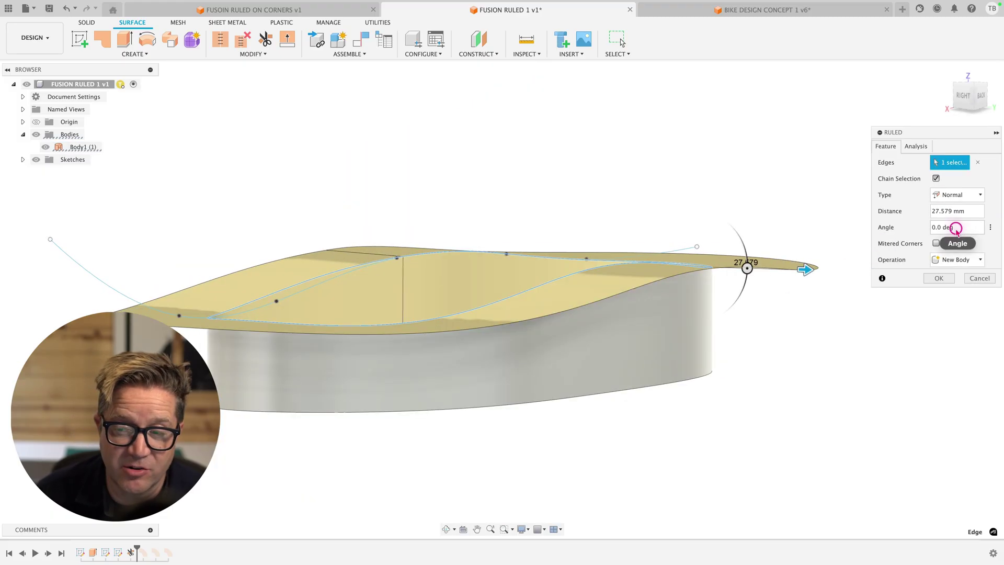
pyautogui.moveTo(776, 238)
pyautogui.keyDown('shift'); pyautogui.mouseDown(button='middle')
pyautogui.moveTo(780, 253)
pyautogui.moveTo(764, 247)
pyautogui.mouseUp(button='middle'); pyautogui.keyUp('shift')
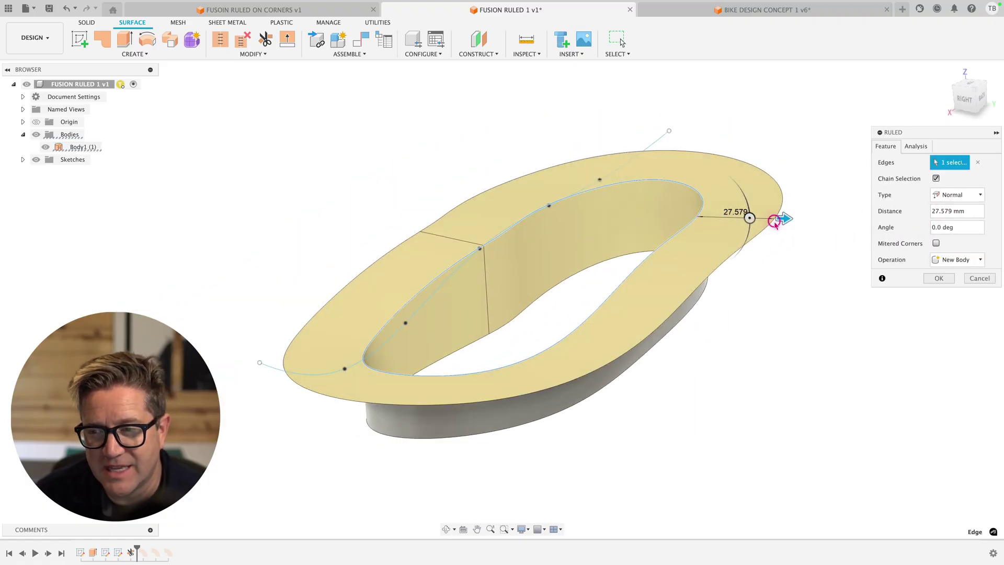
# Return the ruled surface to the Tangent type and vary its angle.
pyautogui.click(940, 198)
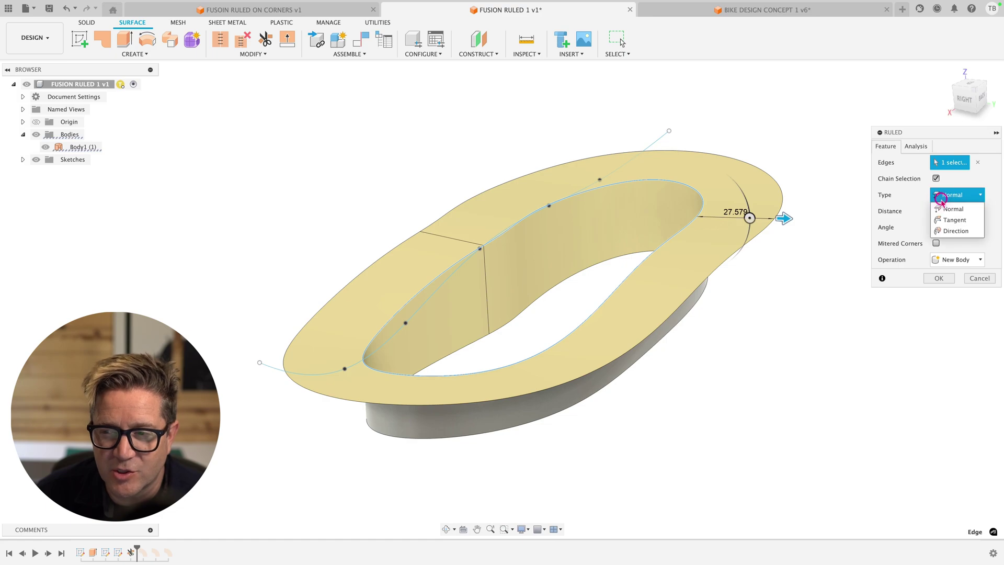
pyautogui.click(955, 220)
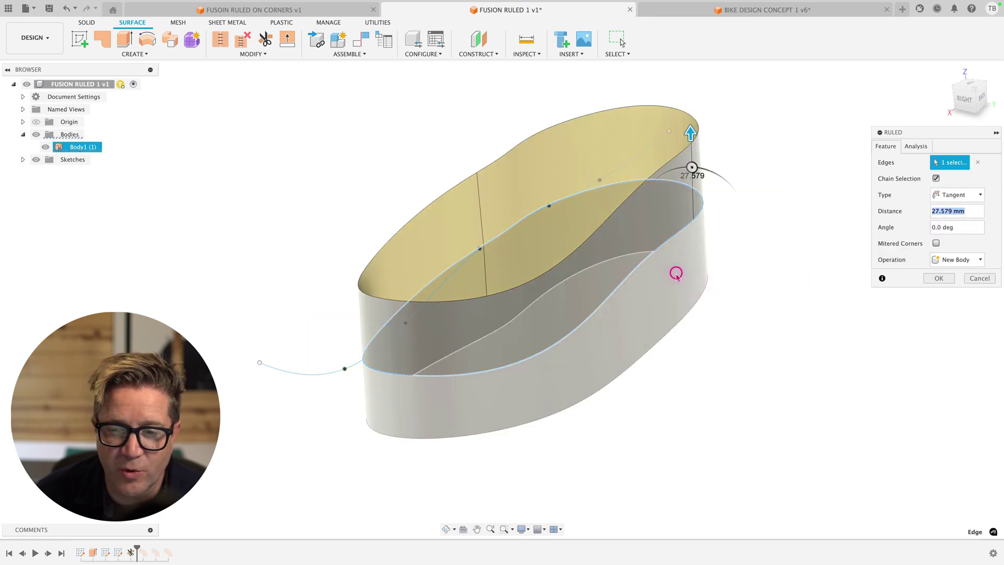
pyautogui.scroll(3, 675, 276)
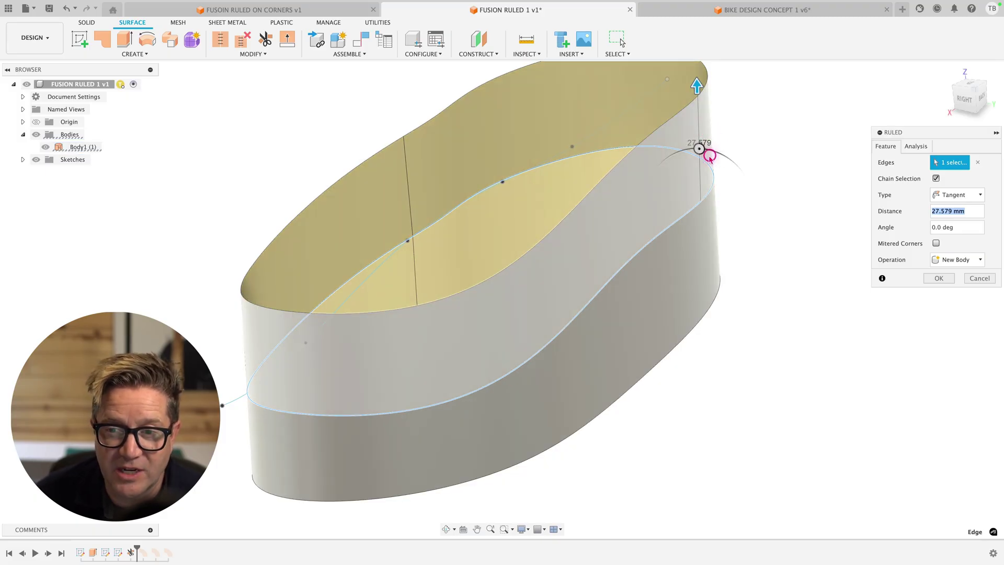
pyautogui.moveTo(701, 150); pyautogui.dragTo(706, 231)
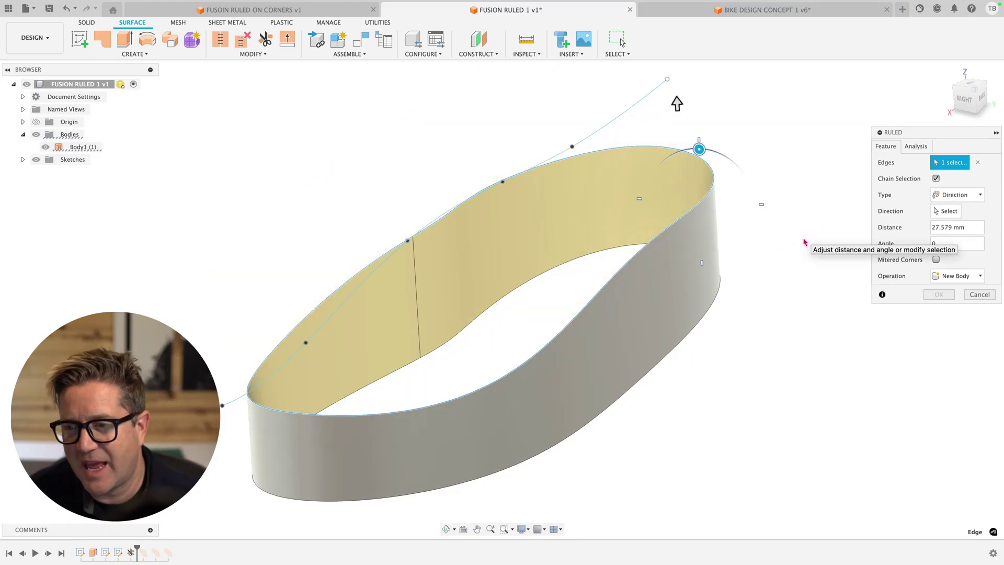
# Use the Direction type for the ruled surface, with the horizontal origin plane as its direction.
pyautogui.click(949, 212)
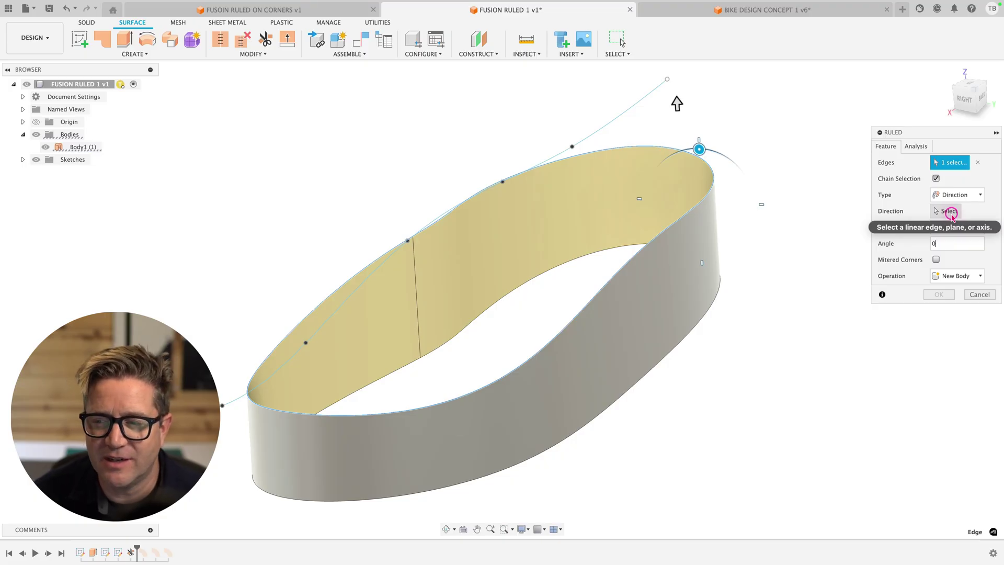
pyautogui.click(949, 212)
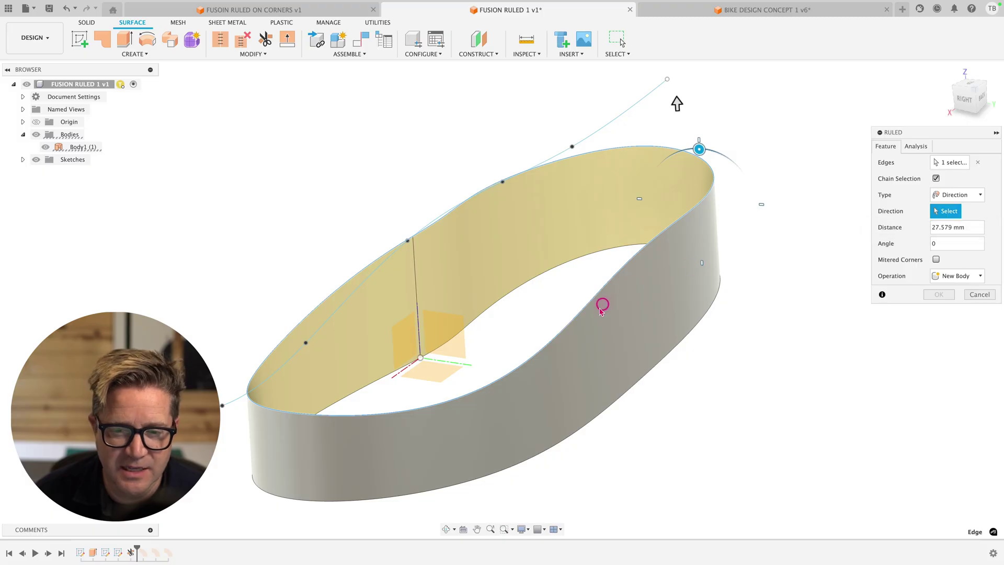
pyautogui.click(396, 306)
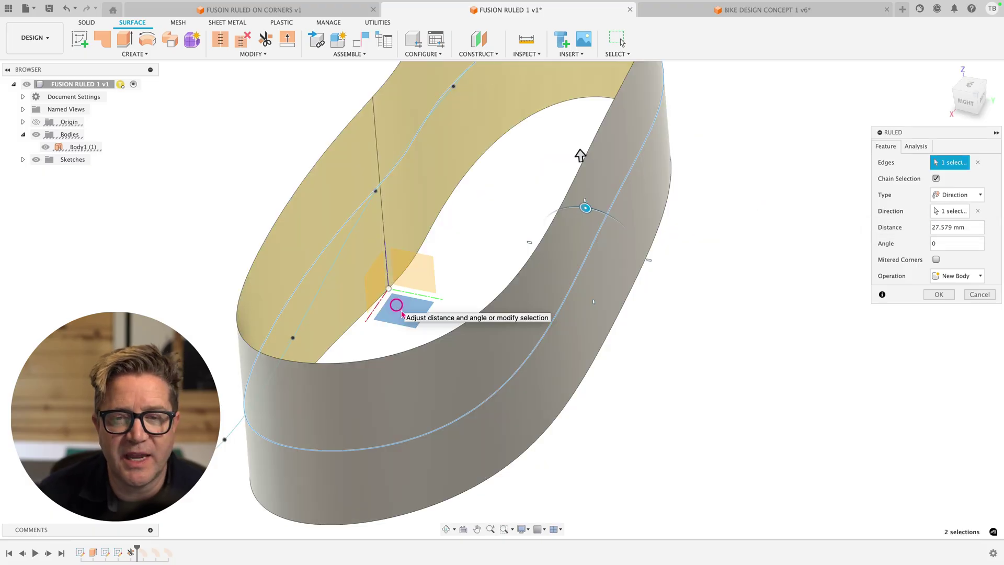
pyautogui.scroll(-3, 401, 311)
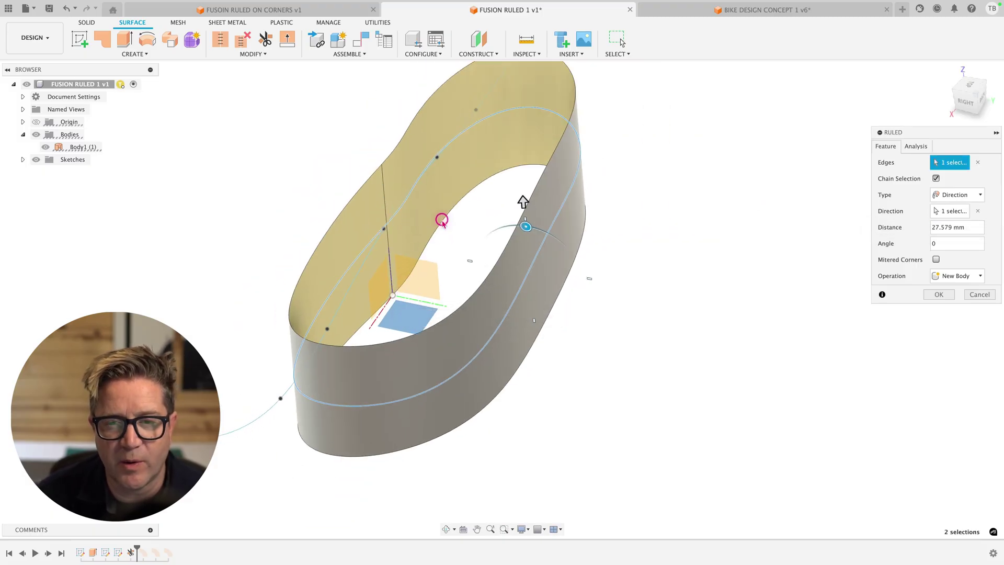
# Try the green Y origin axis as the ruled surface's direction reference.
pyautogui.click(949, 211)
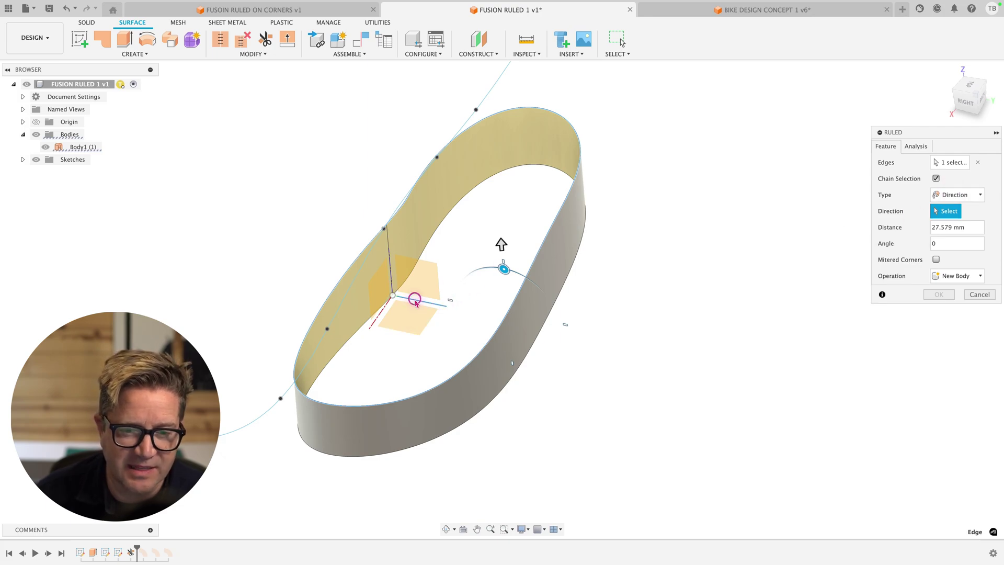
pyautogui.click(415, 301)
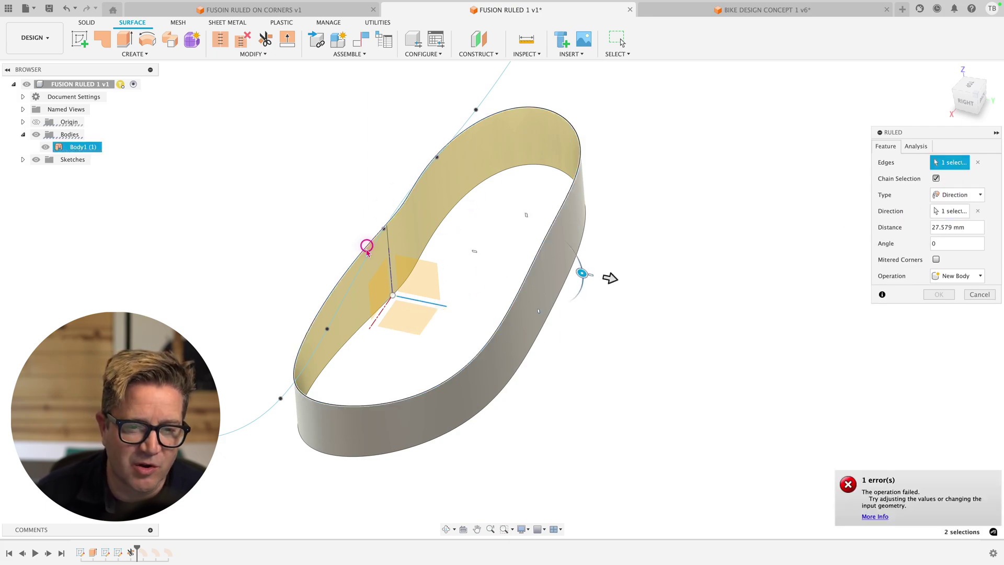
pyautogui.keyDown('shift'); pyautogui.moveTo(374, 354); pyautogui.dragTo(395, 336, button='middle'); pyautogui.keyUp('shift')
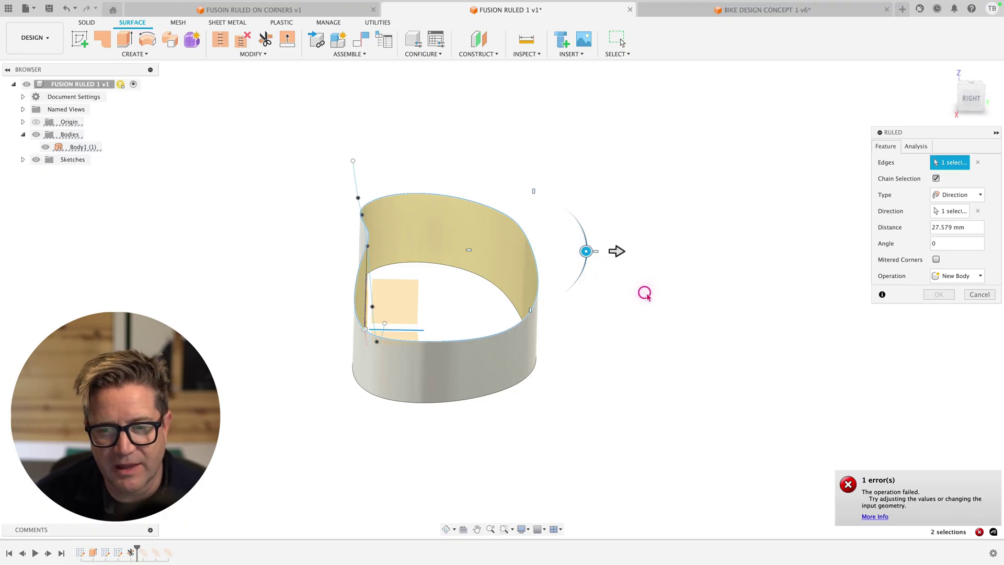
# Try an upper-edge ruled surface of about 27.2 mm as Tangent at -30 degrees and as Normal at 124 degrees.
pyautogui.click(943, 197)
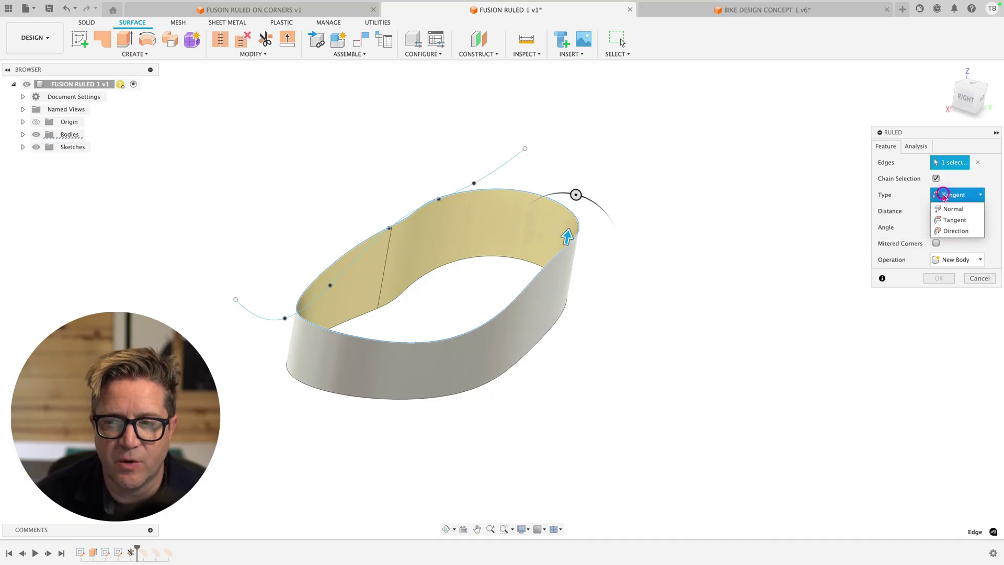
pyautogui.click(941, 194)
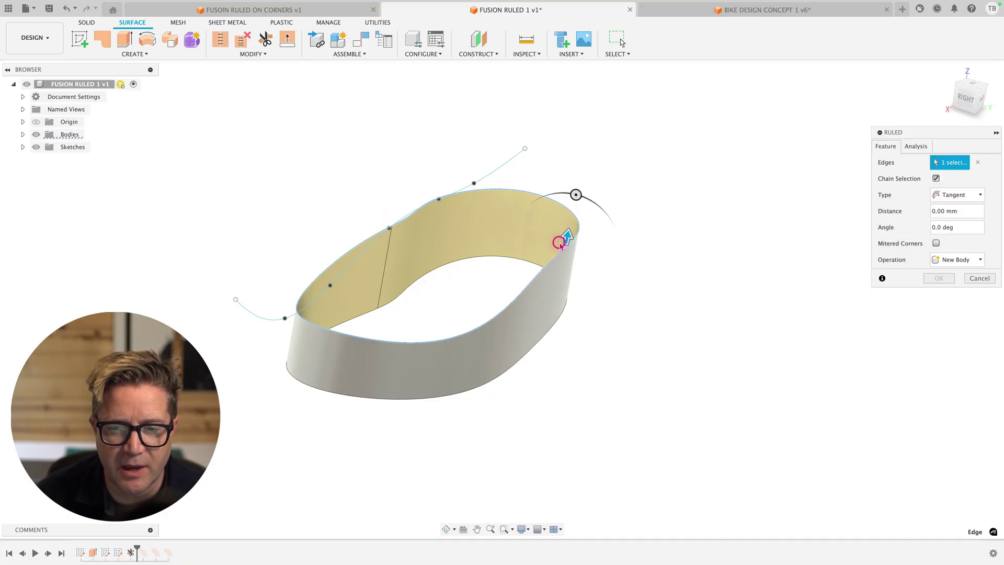
pyautogui.moveTo(567, 243); pyautogui.dragTo(610, 271)
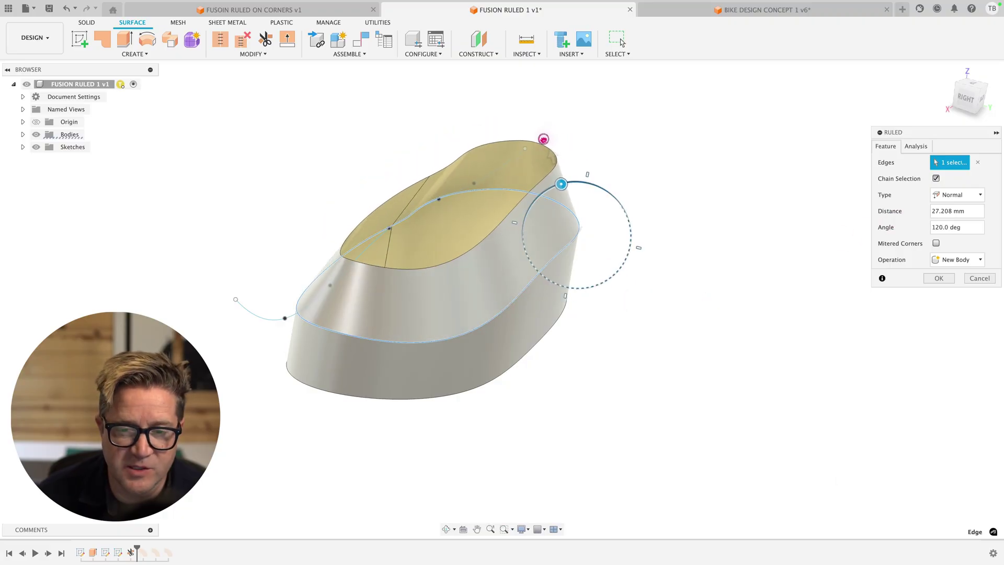
pyautogui.moveTo(542, 139); pyautogui.dragTo(536, 145)
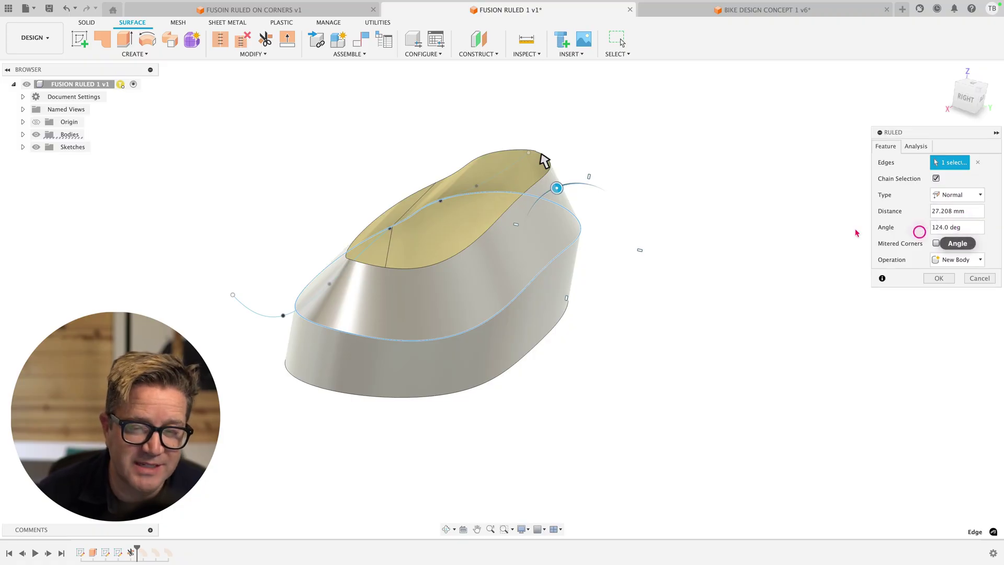
pyautogui.moveTo(555, 193); pyautogui.dragTo(559, 189)
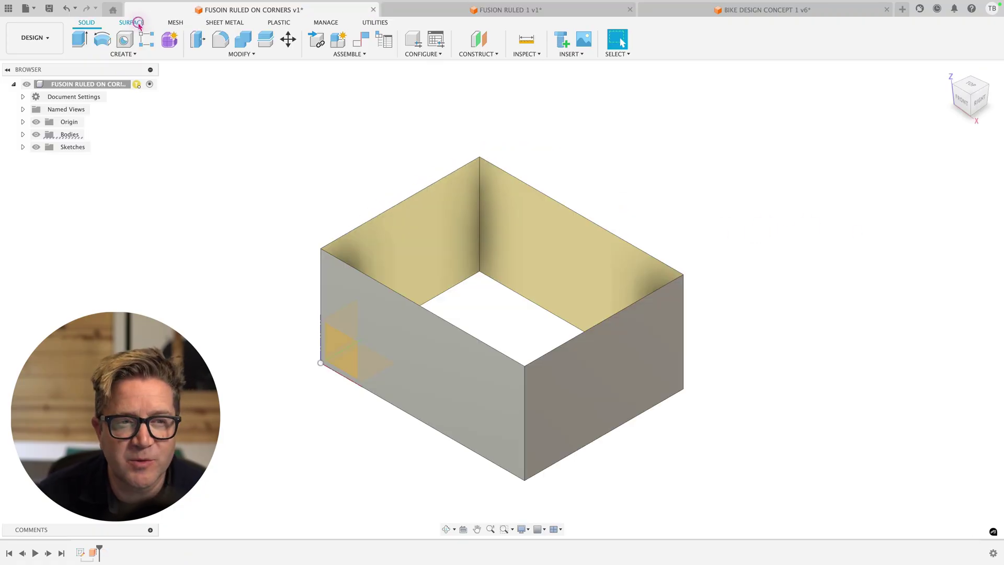
# In the FUSOIN RULED ON CORNERS document, build a tangent ruled surface from the box's top edges, about 23.7 mm at 45 degrees.
pyautogui.click(104, 54)
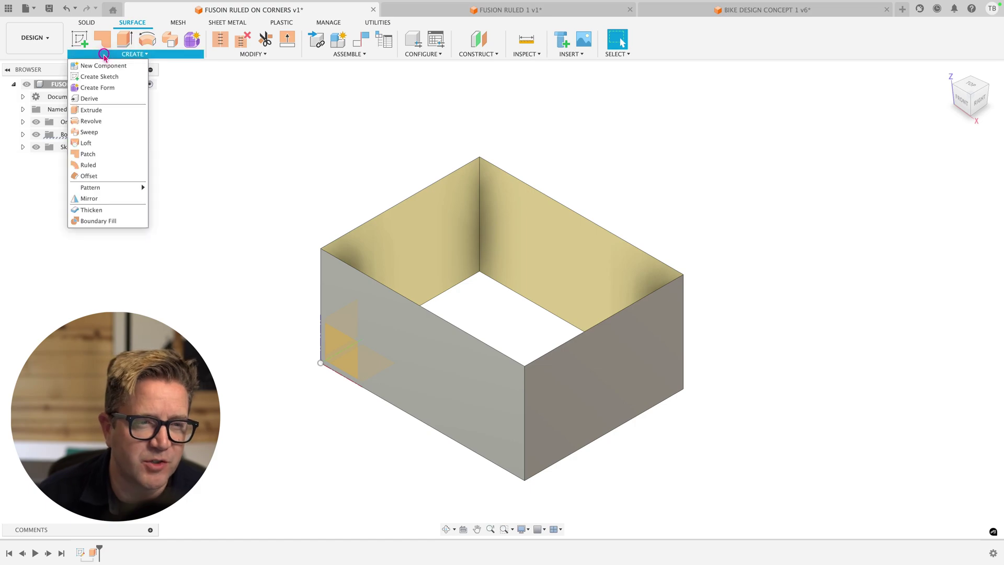
pyautogui.click(107, 163)
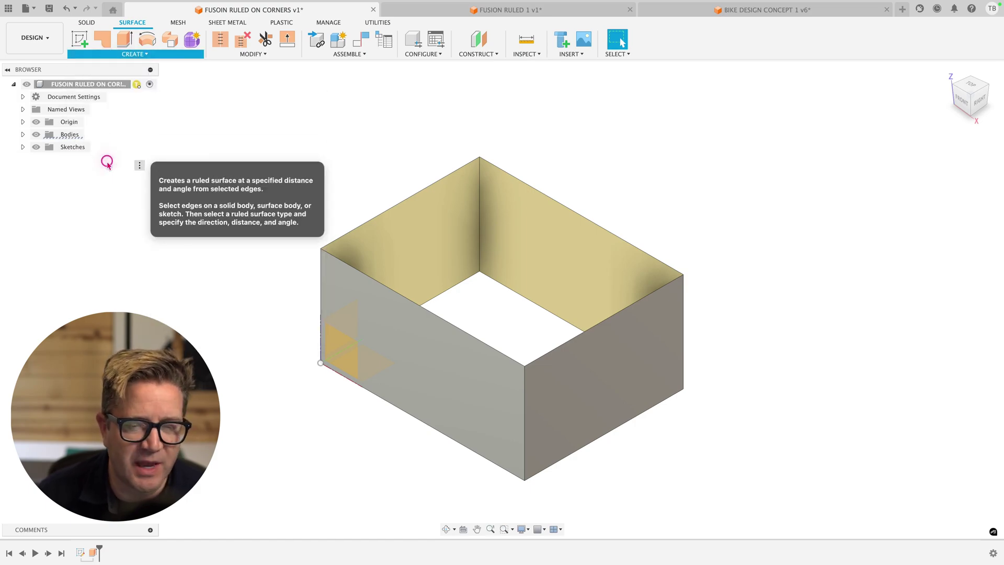
pyautogui.click(547, 196)
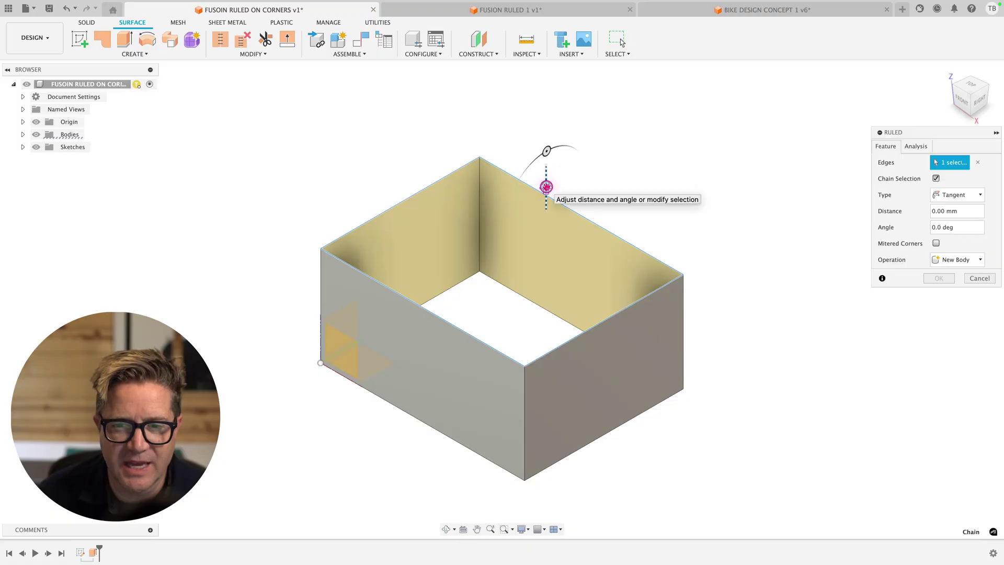
pyautogui.moveTo(547, 192); pyautogui.dragTo(578, 135)
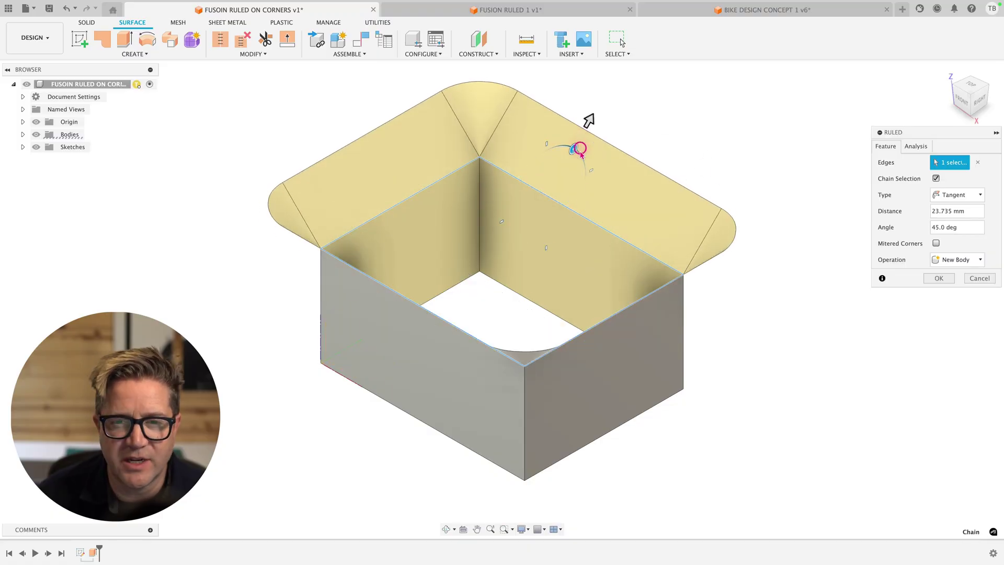
# Turn on mitered corners for the box's flared ruled surface.
pyautogui.keyDown('shift'); pyautogui.moveTo(364, 252); pyautogui.dragTo(370, 269, button='middle'); pyautogui.keyUp('shift')
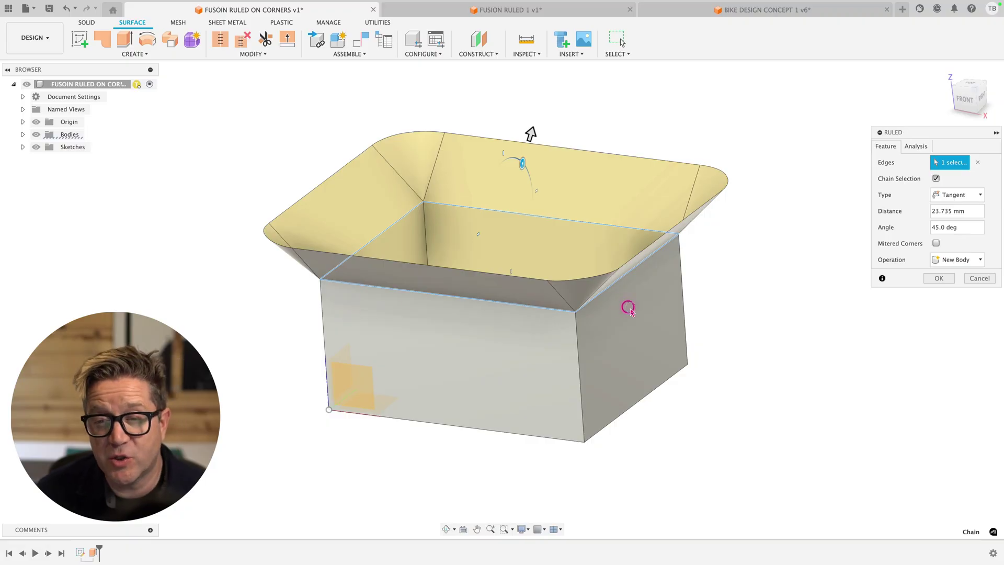
pyautogui.keyDown('shift'); pyautogui.moveTo(628, 307); pyautogui.dragTo(627, 307, button='middle'); pyautogui.keyUp('shift')
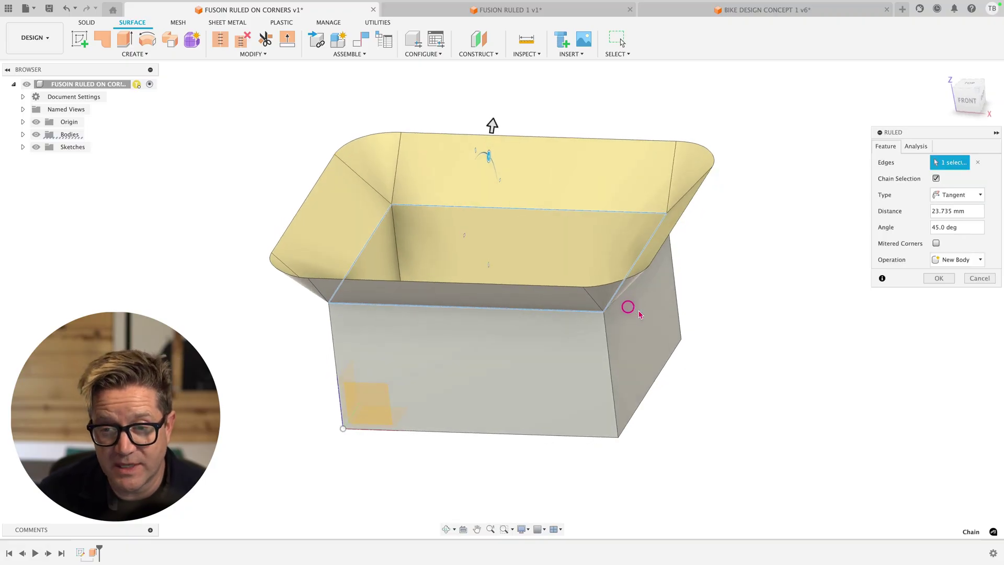
pyautogui.click(935, 243)
pyautogui.keyDown('shift'); pyautogui.moveTo(732, 253); pyautogui.dragTo(665, 342, button='middle'); pyautogui.keyUp('shift')
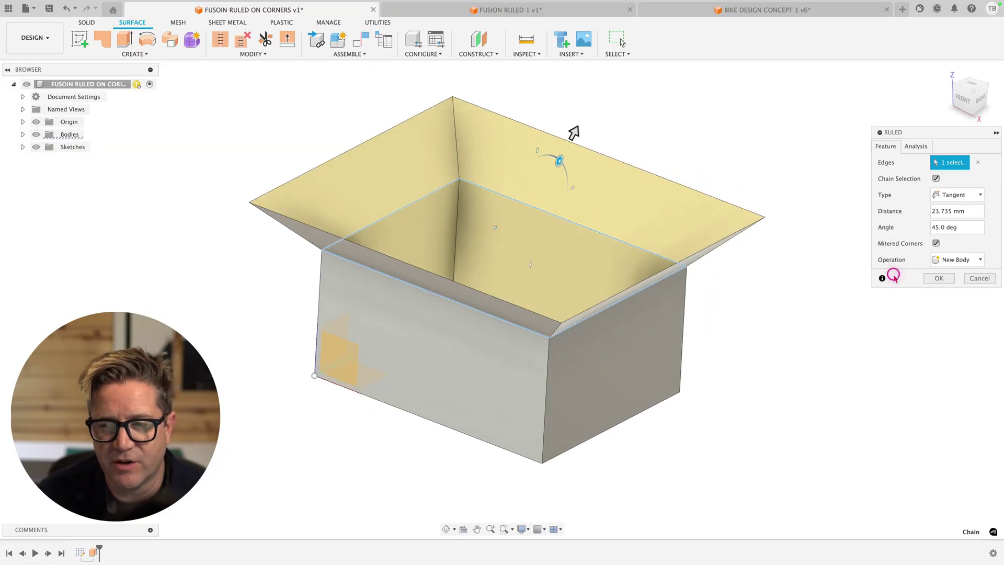
# In the FUSION RULED 1 document, create a ruled surface flaring outward from the curved band's bottom edge.
pyautogui.click(495, 374)
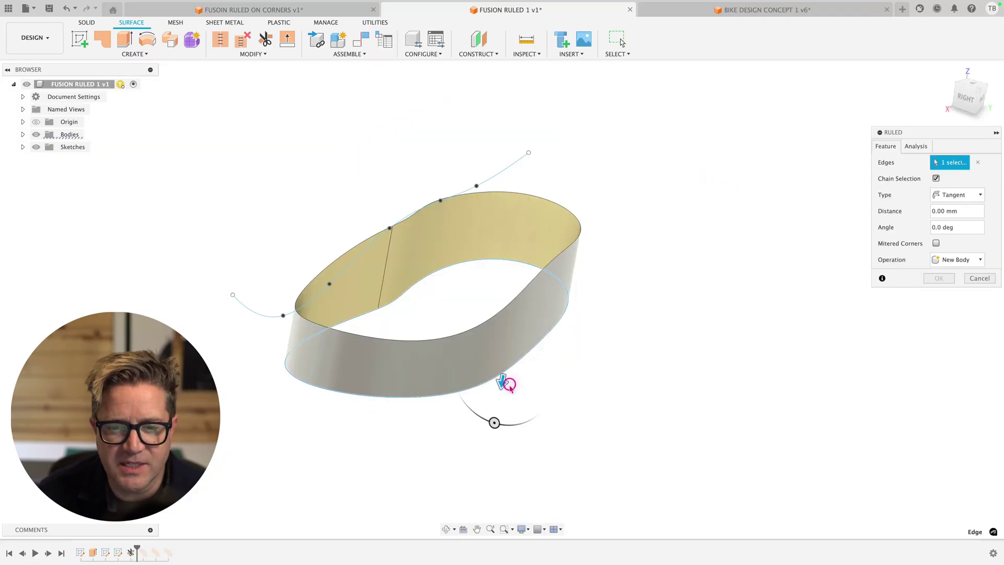
pyautogui.moveTo(505, 383); pyautogui.dragTo(554, 430)
# Create a second ruled surface, Normal type and about 18.9 mm long, from the outer edge of the curved band's flare.
pyautogui.rightClick(658, 231)
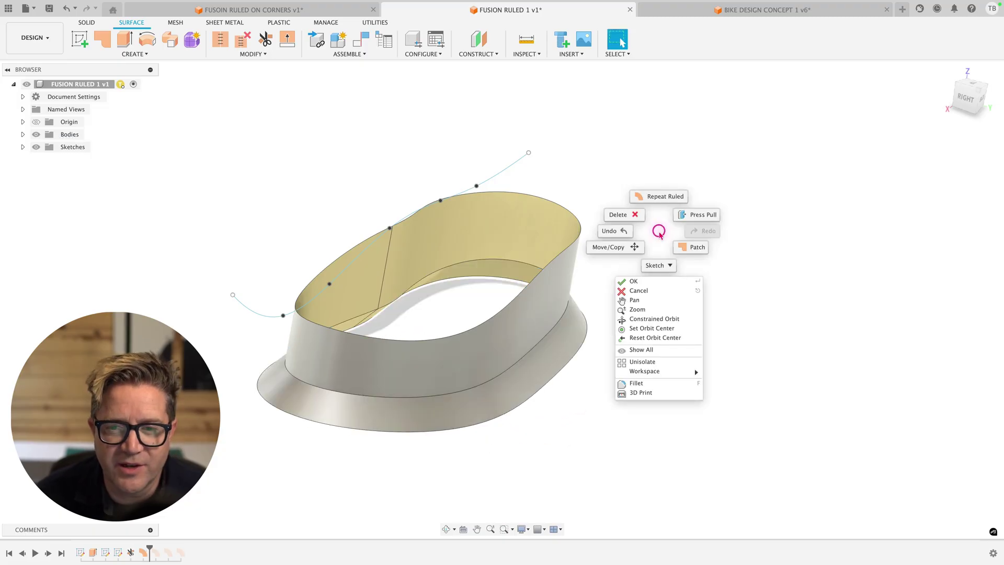
pyautogui.click(659, 196)
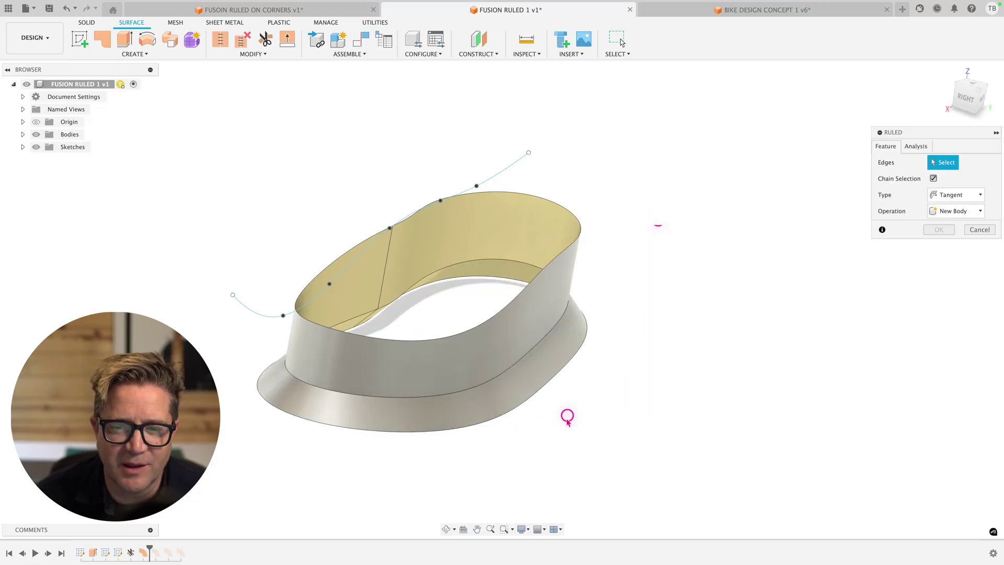
pyautogui.click(544, 388)
pyautogui.moveTo(560, 423); pyautogui.dragTo(569, 436)
pyautogui.click(803, 336)
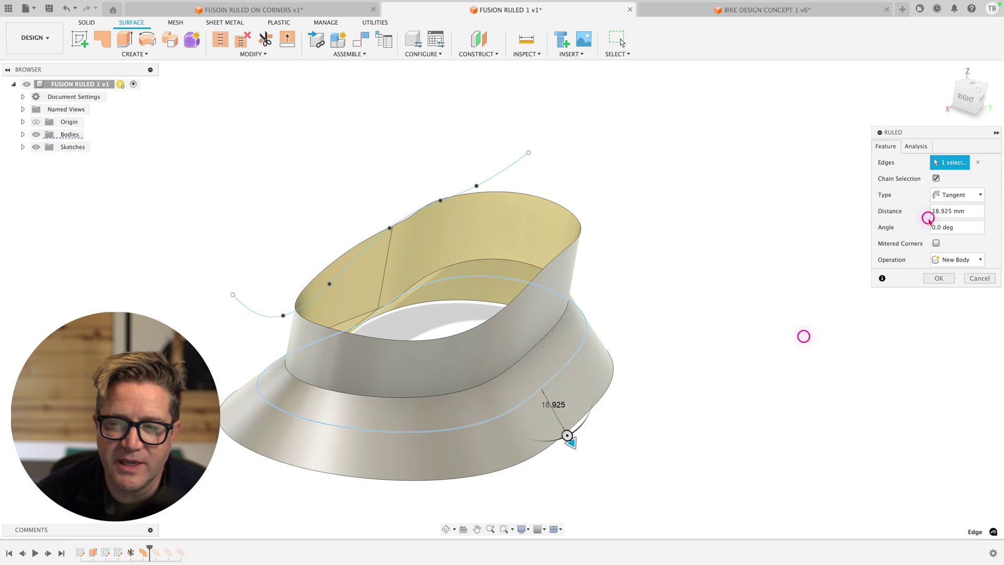
pyautogui.click(971, 191)
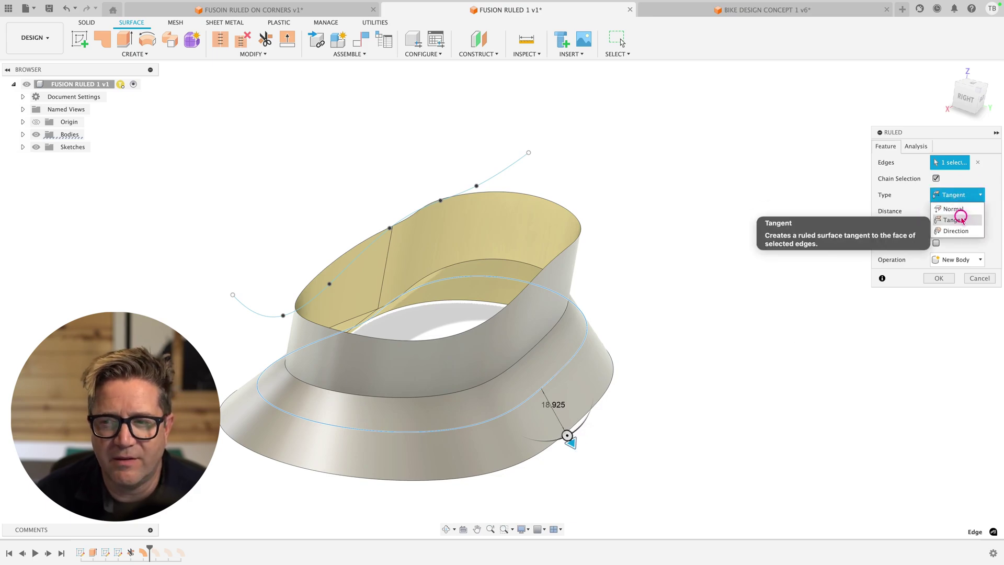
pyautogui.click(957, 208)
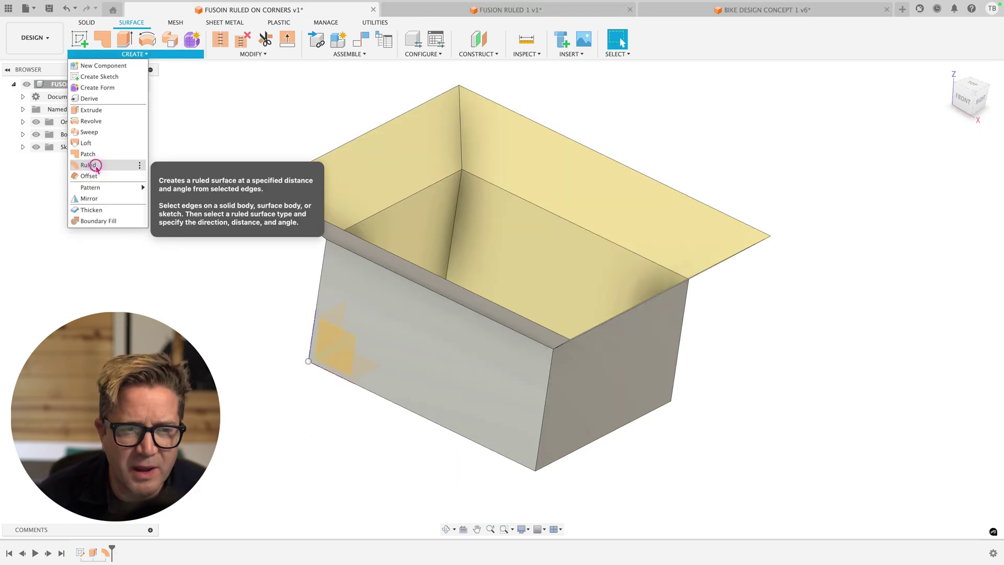
pyautogui.click(89, 164)
# In the FUSOIN RULED ON CORNERS document, try a Normal ruled surface of about 16.3 mm around the box's chained bottom edges.
pyautogui.click(408, 411)
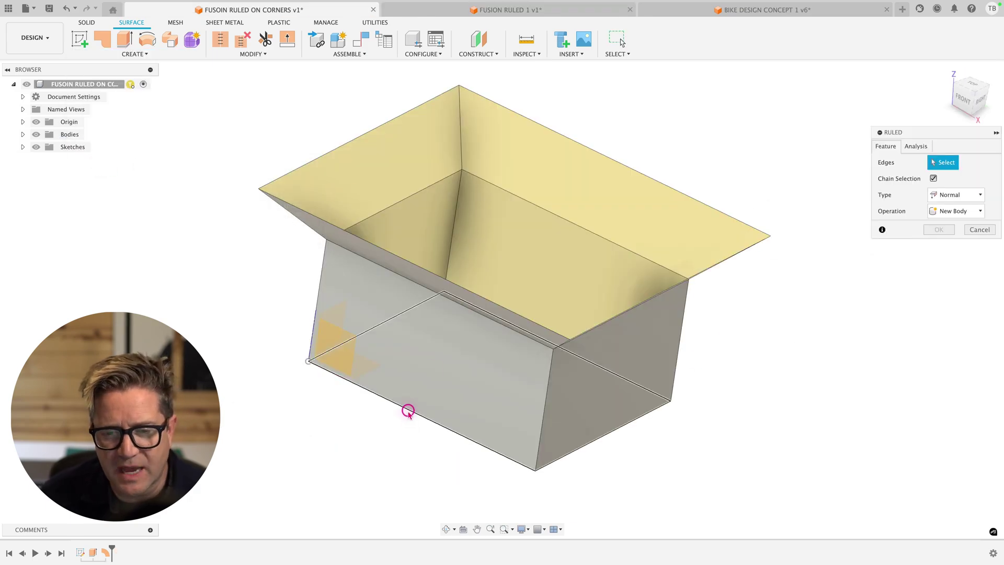
pyautogui.click(430, 385)
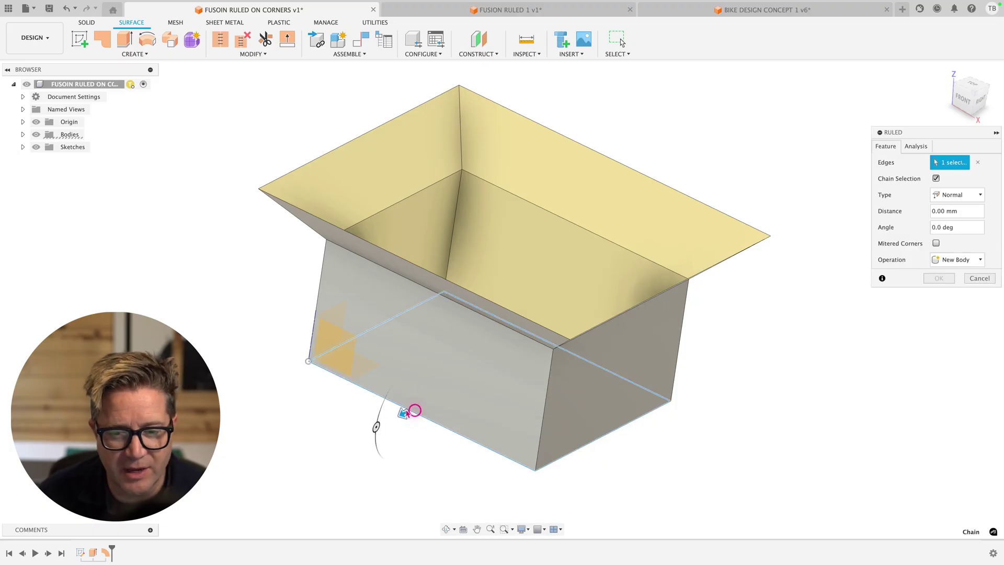
pyautogui.moveTo(401, 414); pyautogui.dragTo(385, 450)
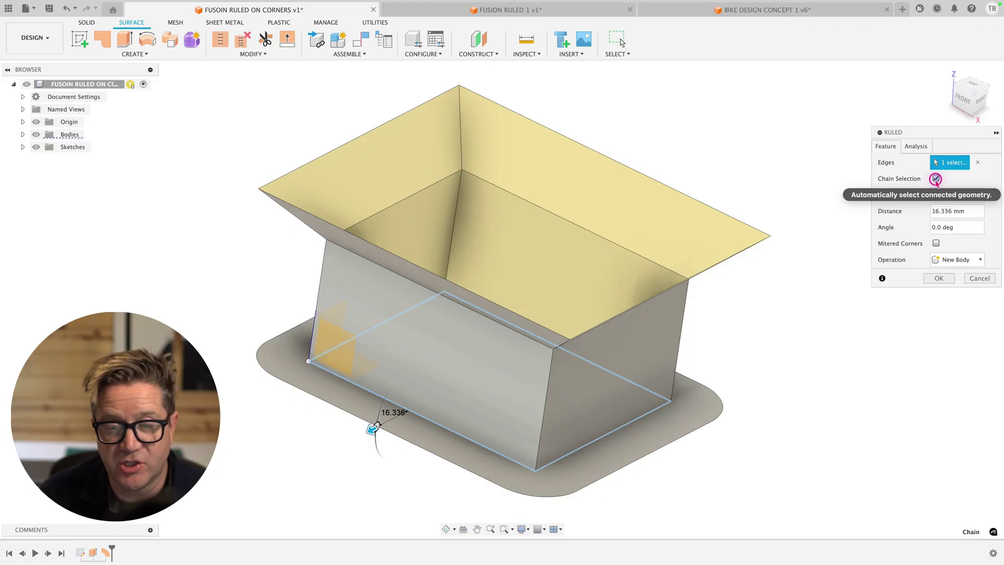
# Without chain selection, create a Normal ruled surface from only the box's front bottom edge, about 36.1 mm long at about 39.9 degrees.
pyautogui.click(935, 179)
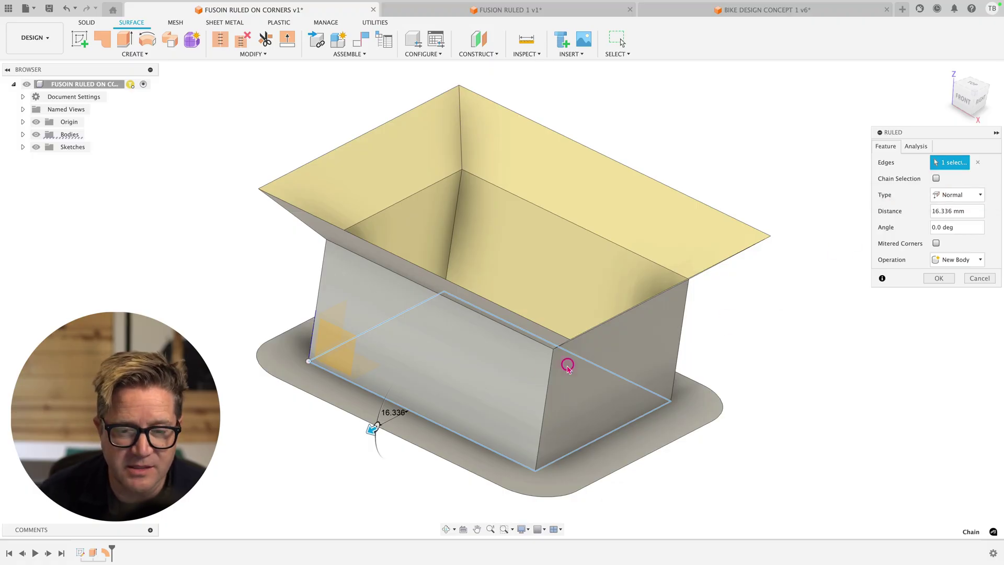
pyautogui.click(977, 162)
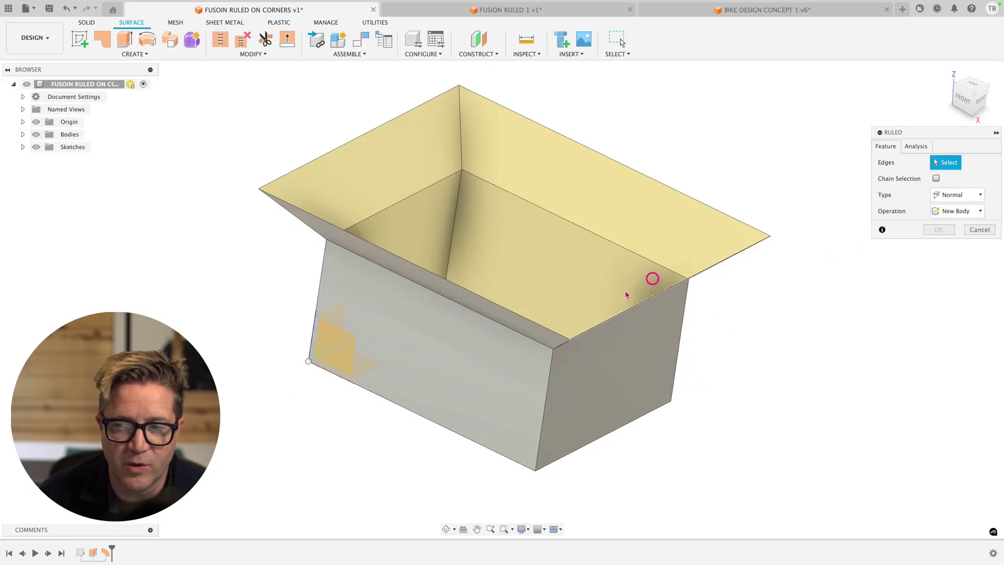
pyautogui.click(390, 400)
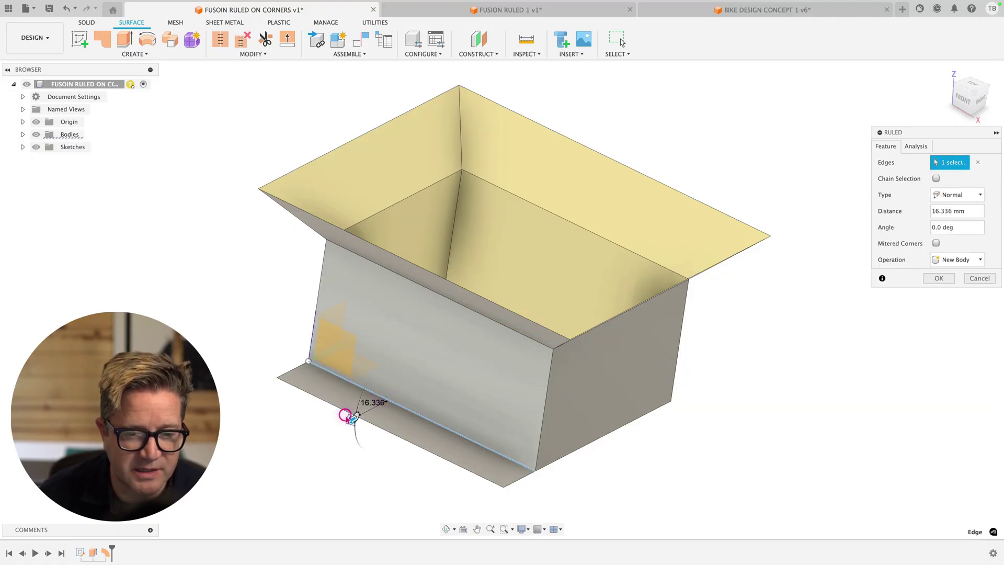
pyautogui.moveTo(347, 418); pyautogui.dragTo(314, 437)
pyautogui.moveTo(352, 412)
pyautogui.keyDown('shift'); pyautogui.mouseDown(button='middle')
pyautogui.moveTo(336, 420)
pyautogui.moveTo(368, 416)
pyautogui.mouseUp(button='middle'); pyautogui.keyUp('shift')
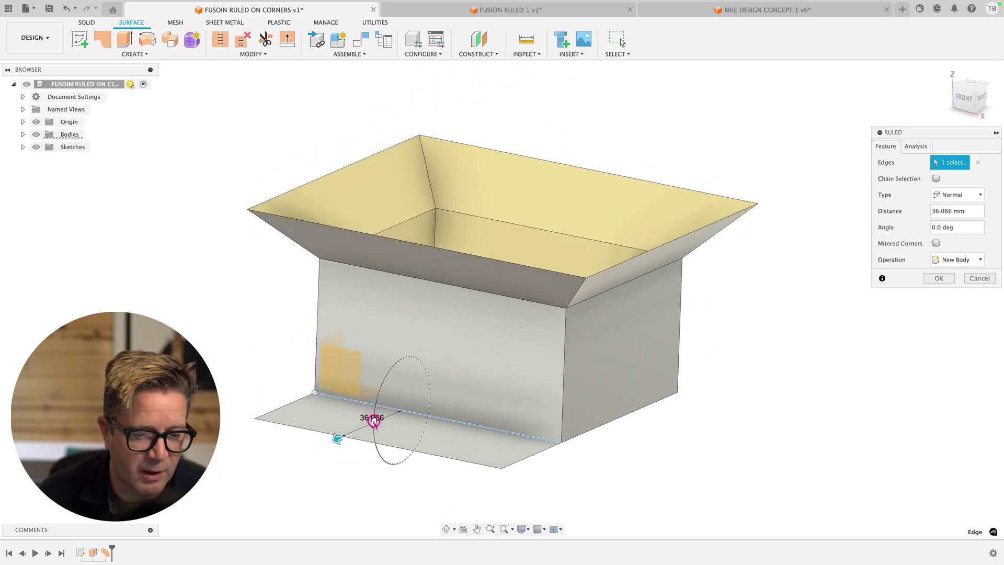
pyautogui.moveTo(374, 422); pyautogui.dragTo(379, 453)
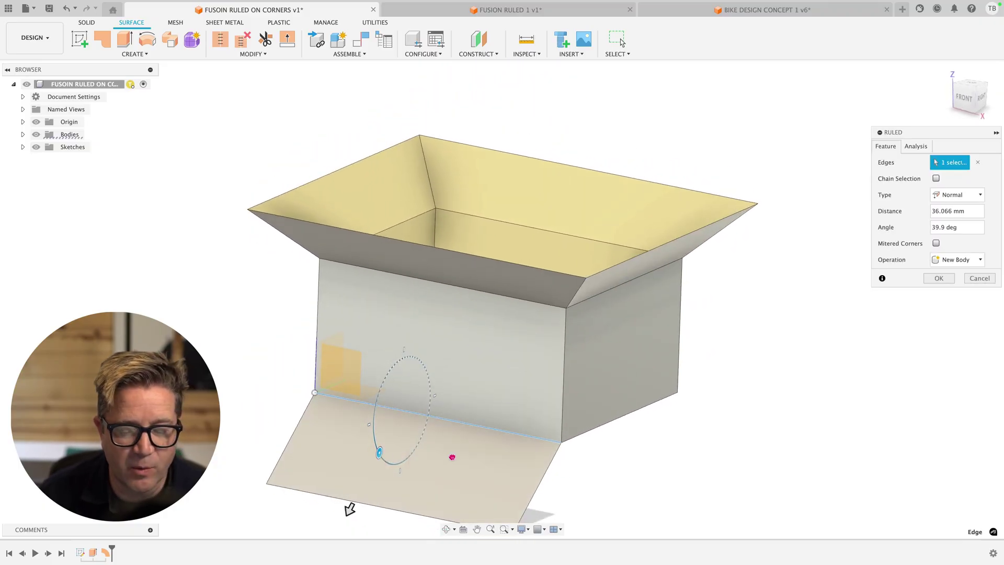
pyautogui.scroll(-2, 750, 375)
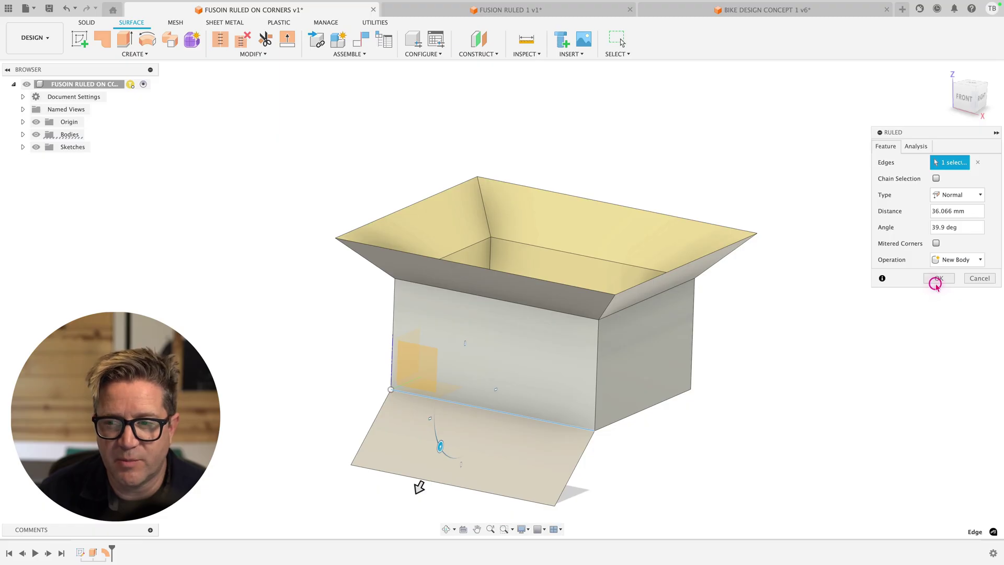
pyautogui.click(936, 278)
# Build a Direction-type ruled surface from the box's right-hand bottom edge along the vertical axis, with a 100 mm distance, and adjust its angle.
pyautogui.click(391, 351)
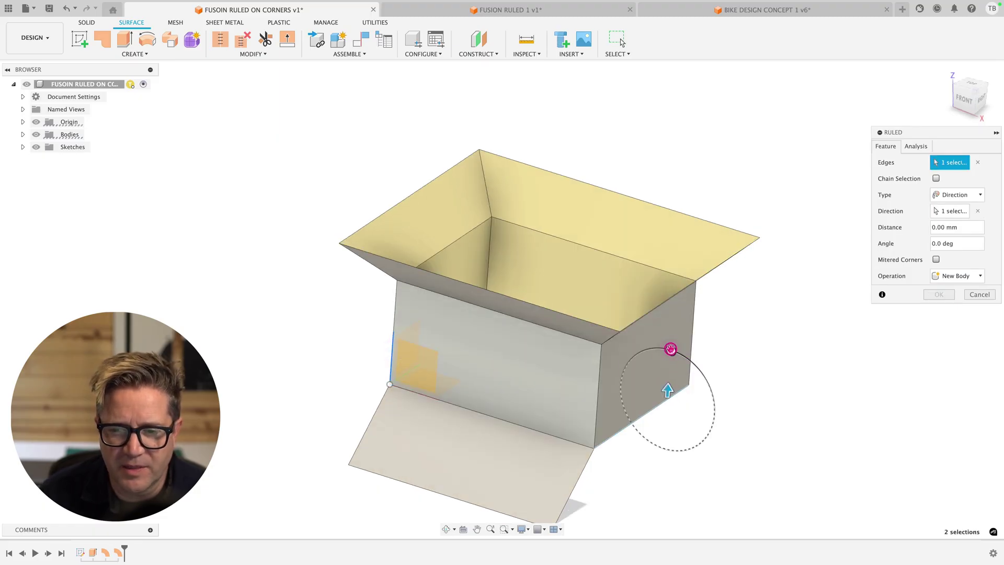
pyautogui.moveTo(669, 348); pyautogui.dragTo(704, 379)
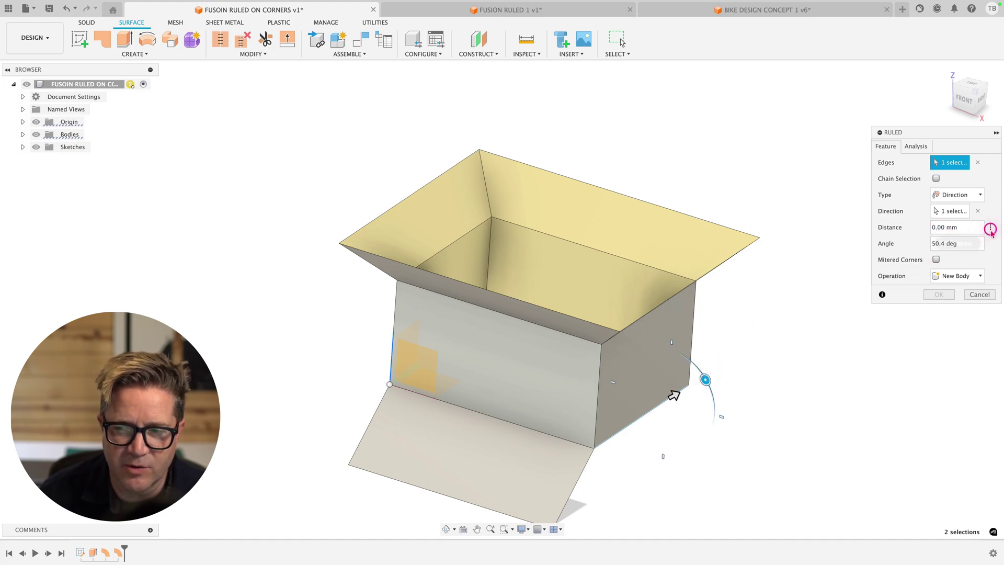
pyautogui.moveTo(977, 228); pyautogui.dragTo(894, 232)
pyautogui.write('10')
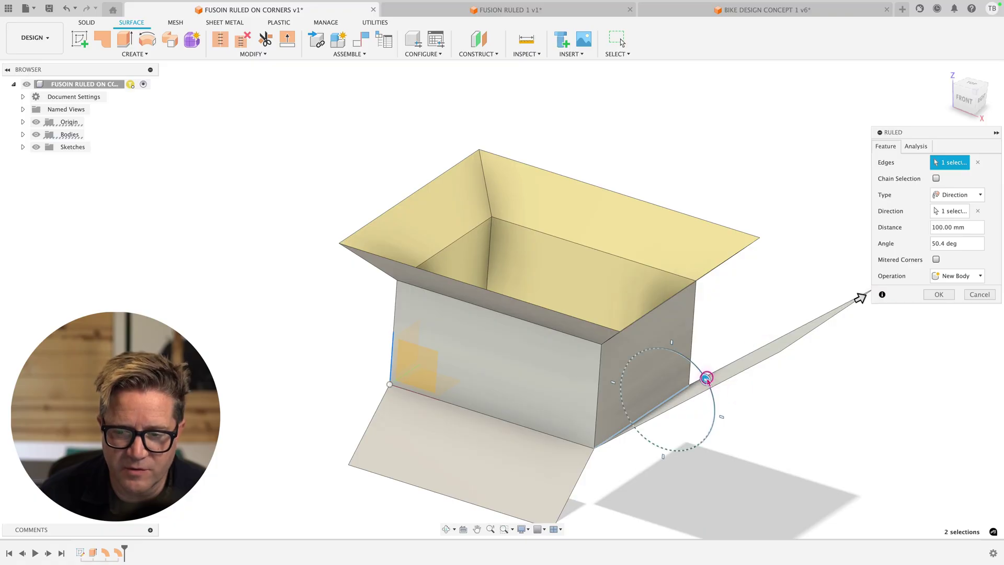
pyautogui.moveTo(705, 378); pyautogui.dragTo(718, 458)
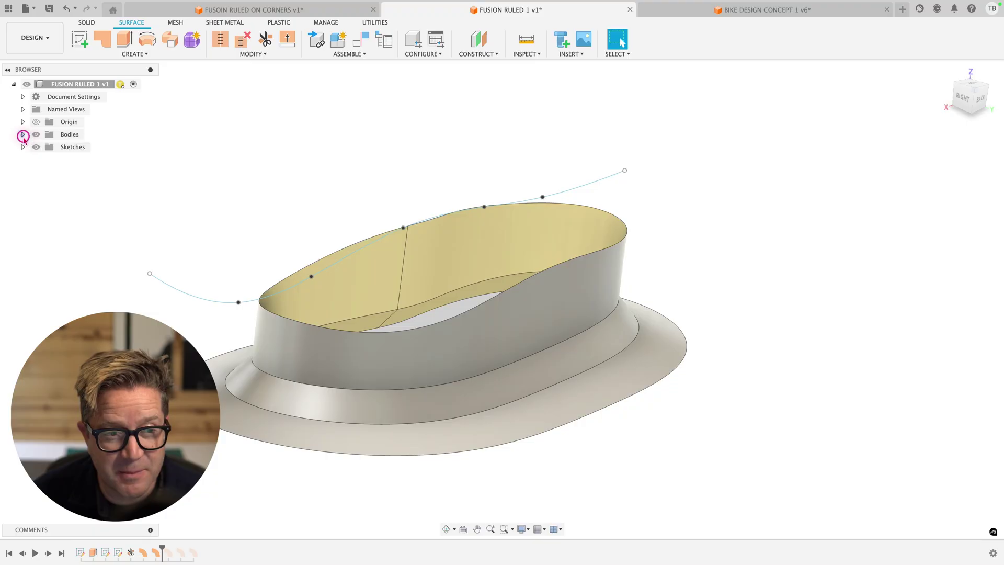
# Identify the separate bodies in the FUSION RULED 1 document and stitch the curved band and both ruled surfaces into one new body.
pyautogui.click(22, 134)
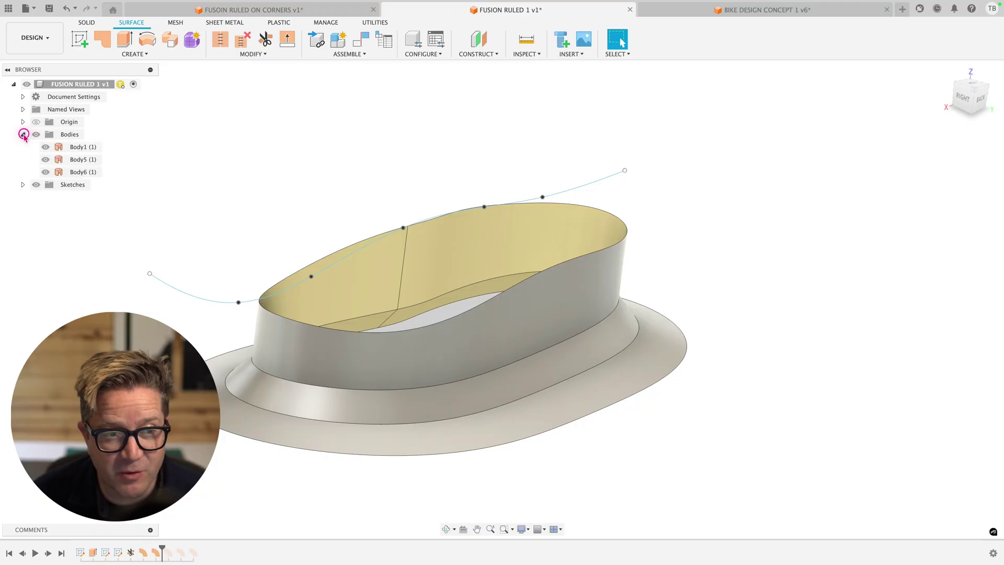
pyautogui.click(77, 147)
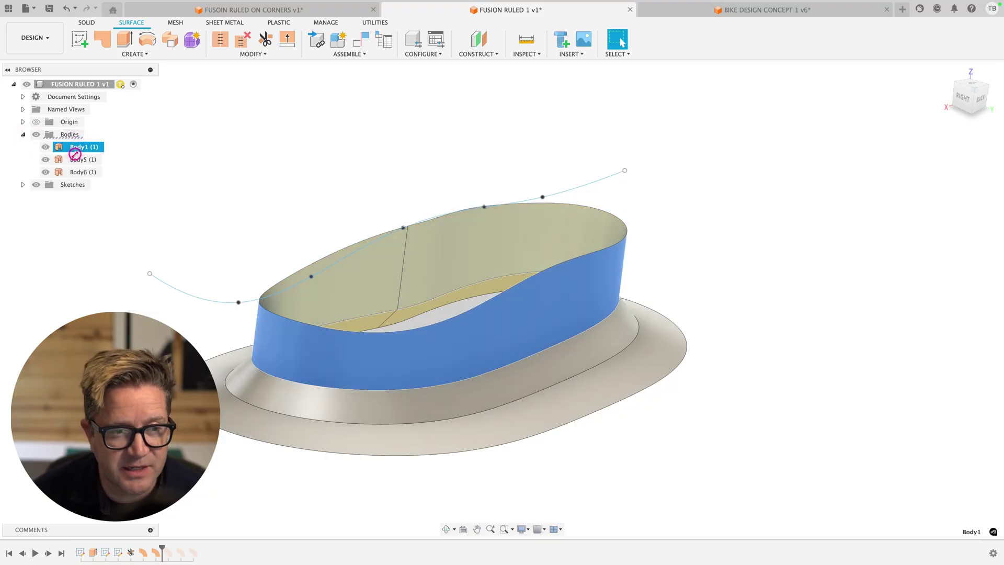
pyautogui.click(77, 159)
pyautogui.click(78, 172)
pyautogui.click(209, 168)
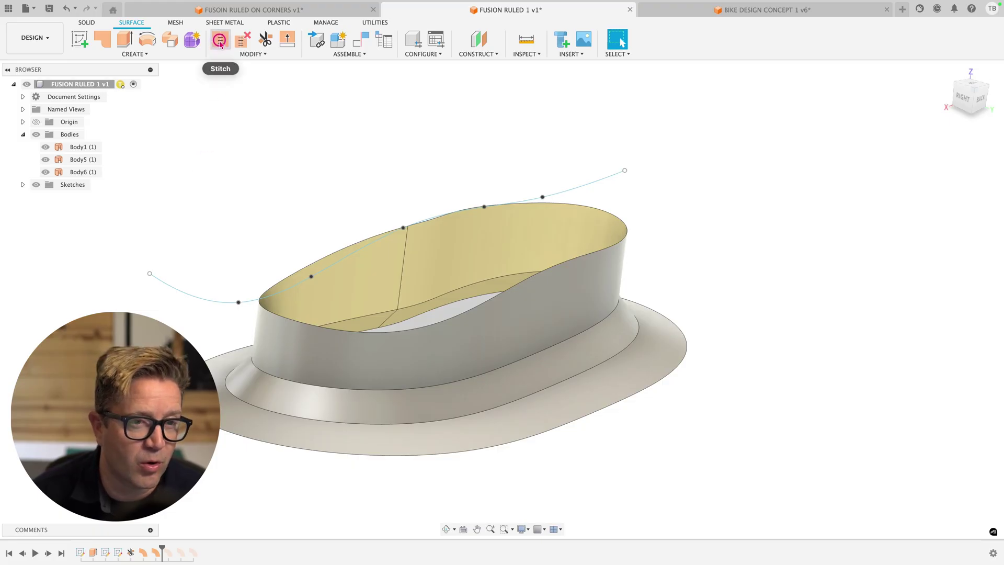
pyautogui.click(219, 41)
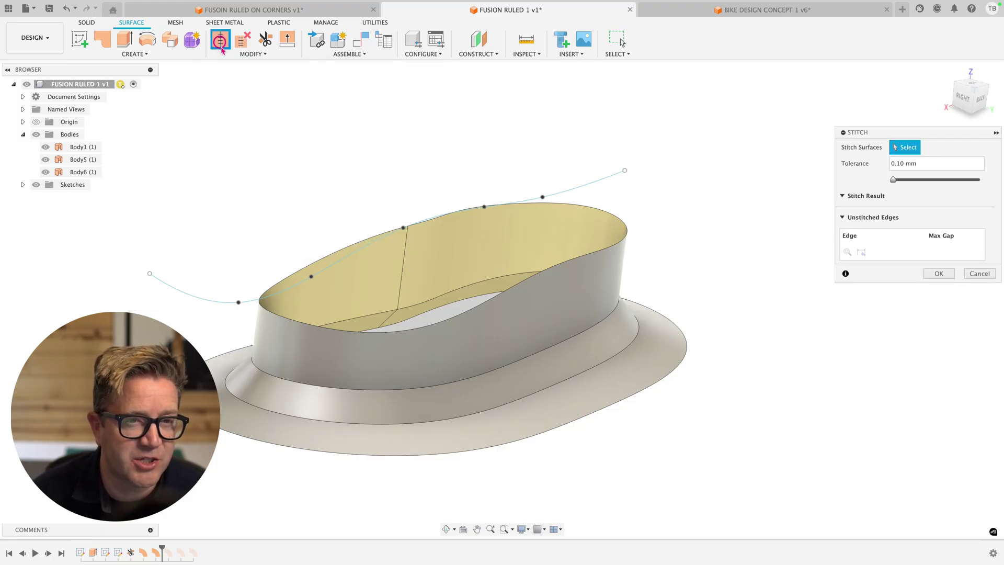
pyautogui.click(520, 313)
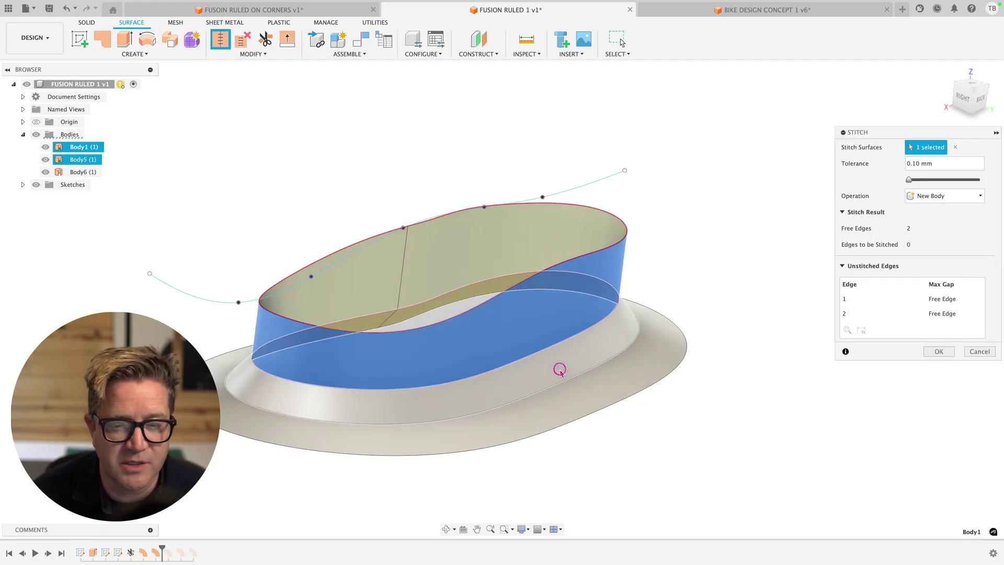
pyautogui.click(562, 373)
pyautogui.click(576, 387)
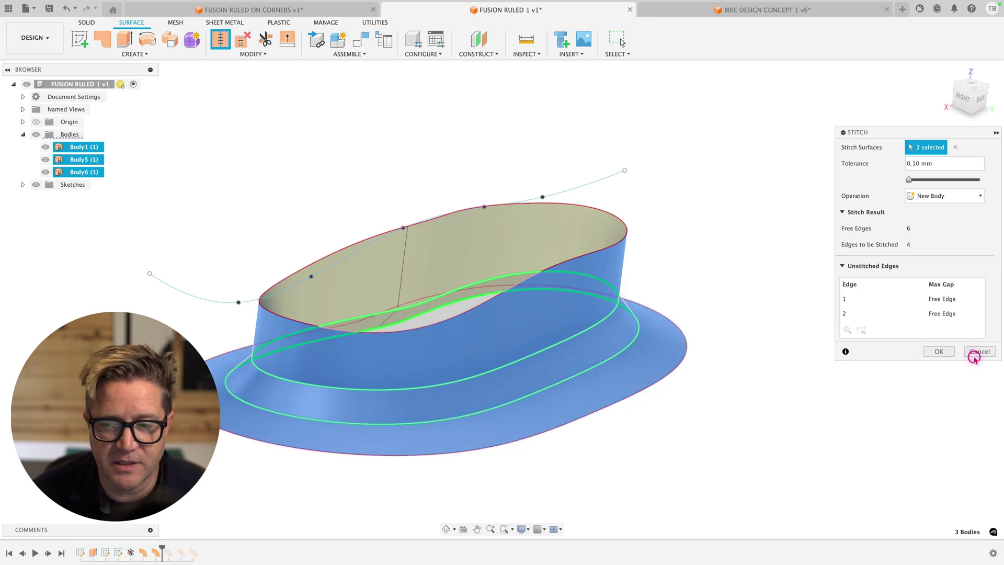
pyautogui.click(939, 351)
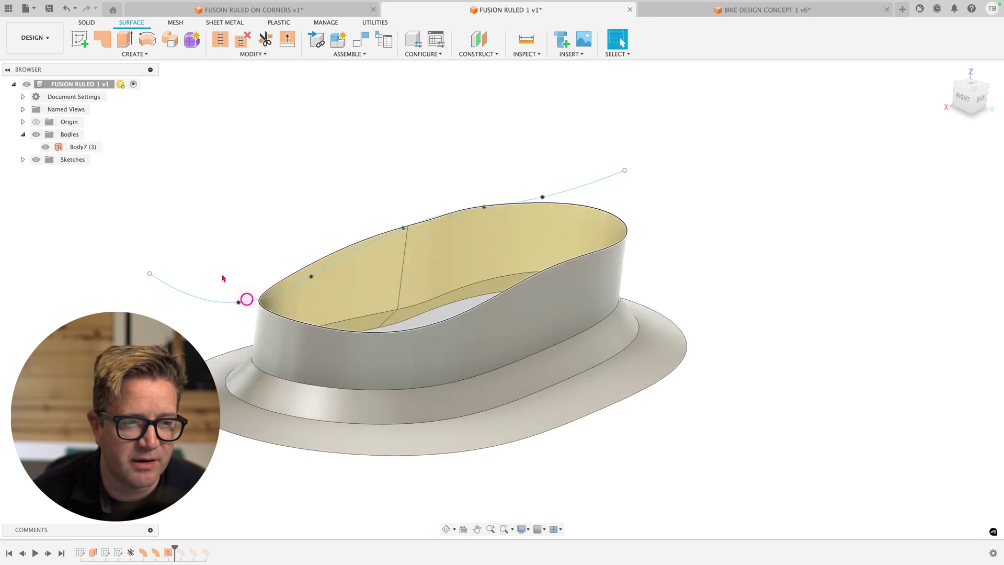
pyautogui.keyDown('shift'); pyautogui.moveTo(714, 282); pyautogui.dragTo(698, 272, button='middle'); pyautogui.keyUp('shift')
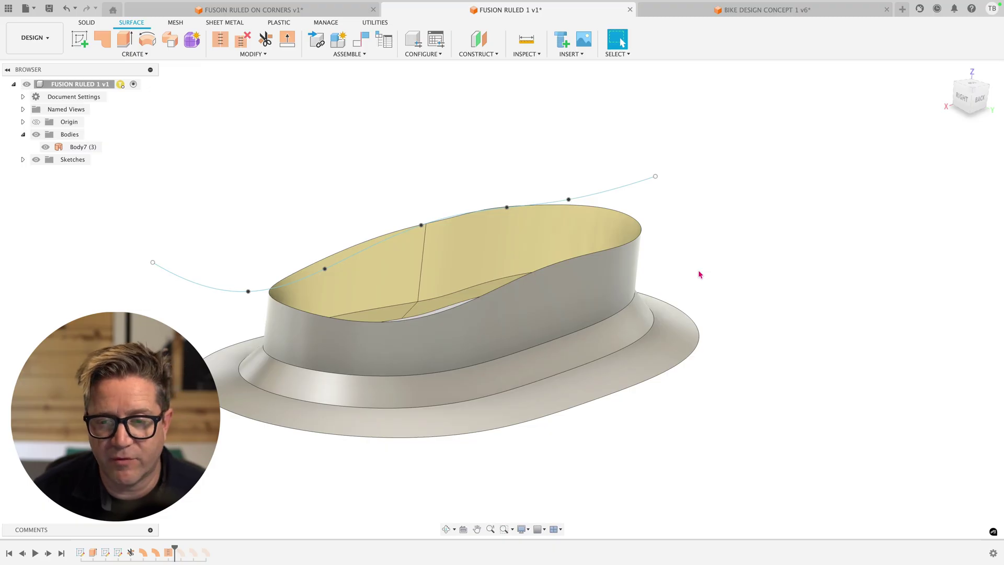
pyautogui.keyDown('shift'); pyautogui.moveTo(700, 274); pyautogui.dragTo(704, 289, button='middle'); pyautogui.keyUp('shift')
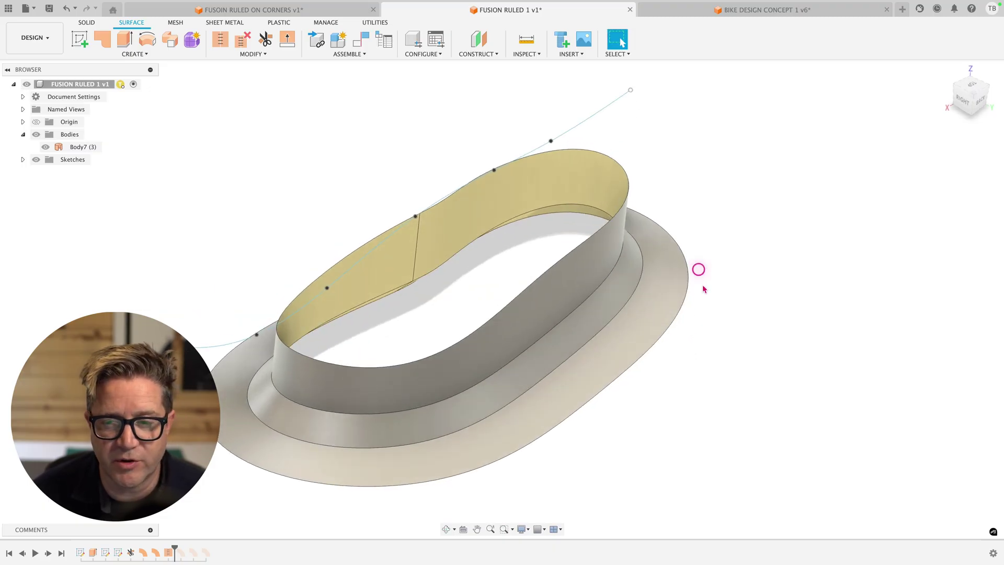